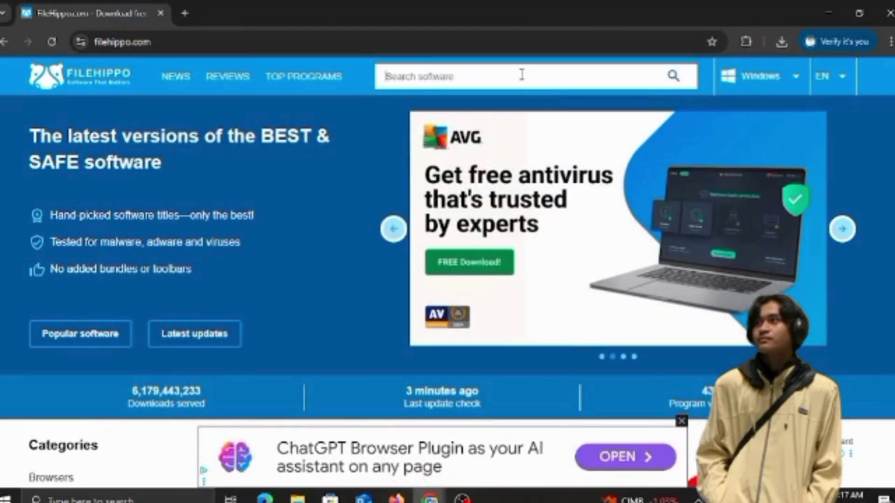
Search FileHippo for 'VMware' and open the VMware Workstation Player download page
type("VMware")
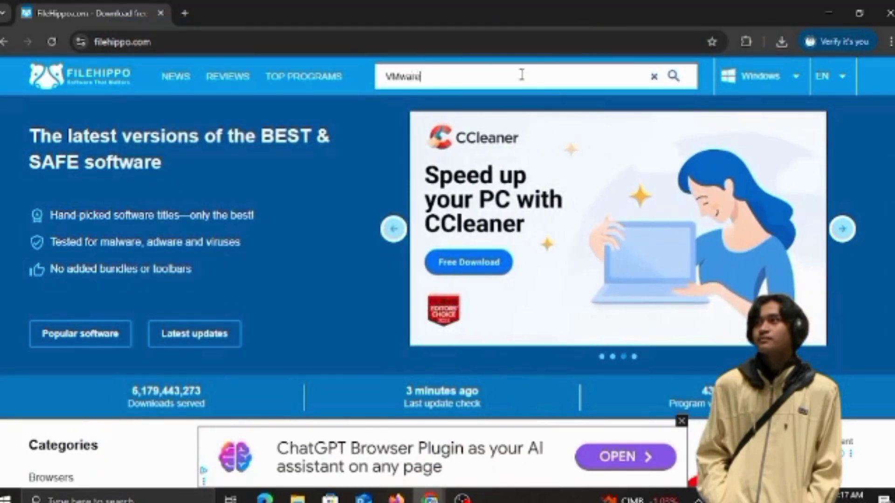
key("Return")
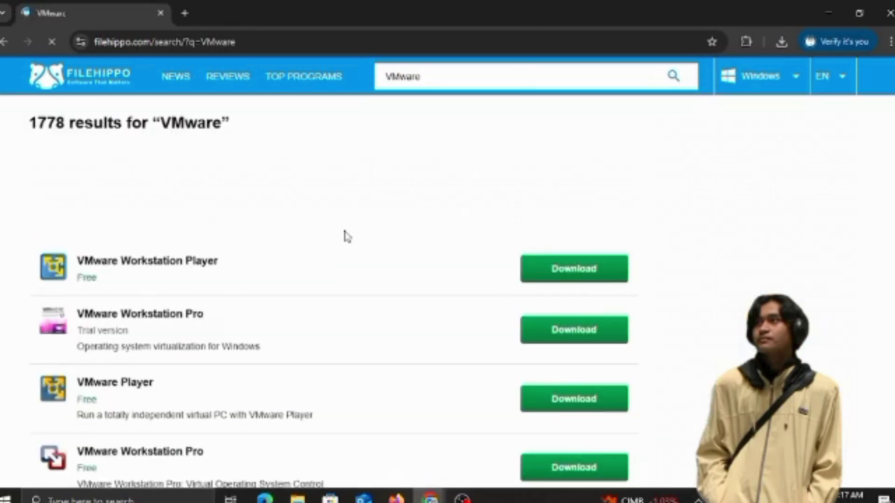
scroll(198, 259, "down", 10)
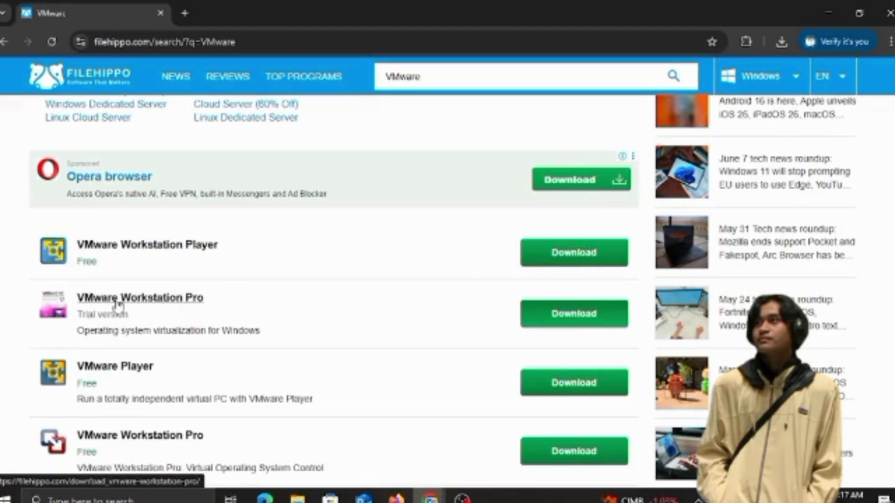
left_click(156, 244)
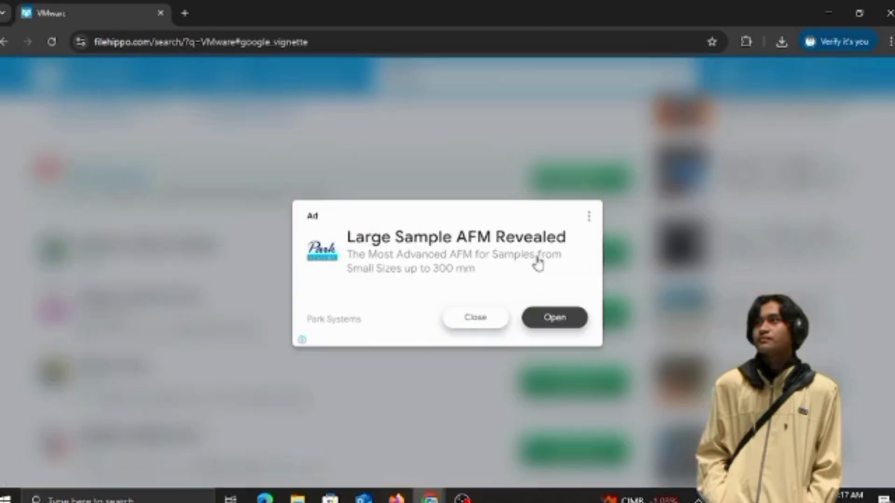
left_click(480, 319)
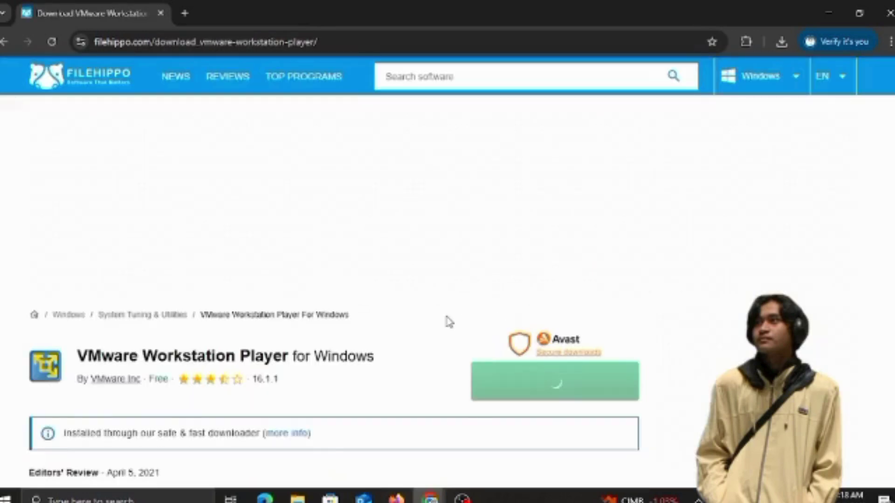
Download the latest Windows version (16.1.1) and launch the installer from Chrome's downloads
scroll(448, 319, "down", 3)
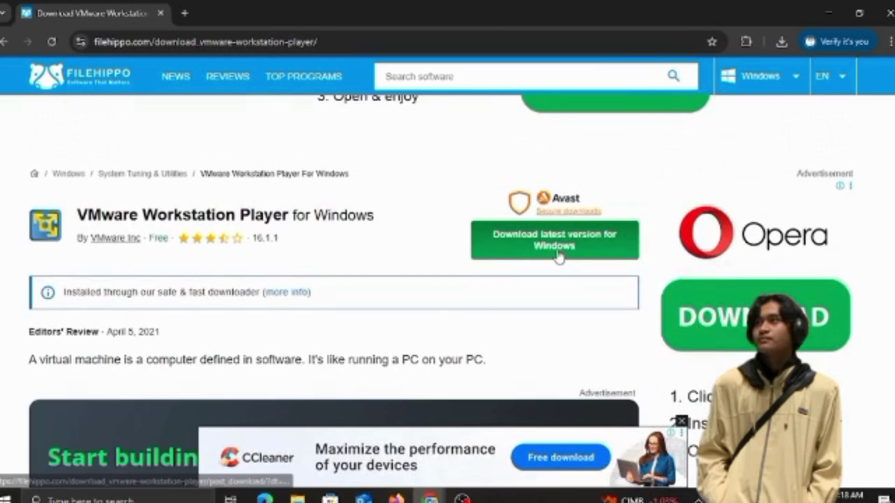
left_click(552, 252)
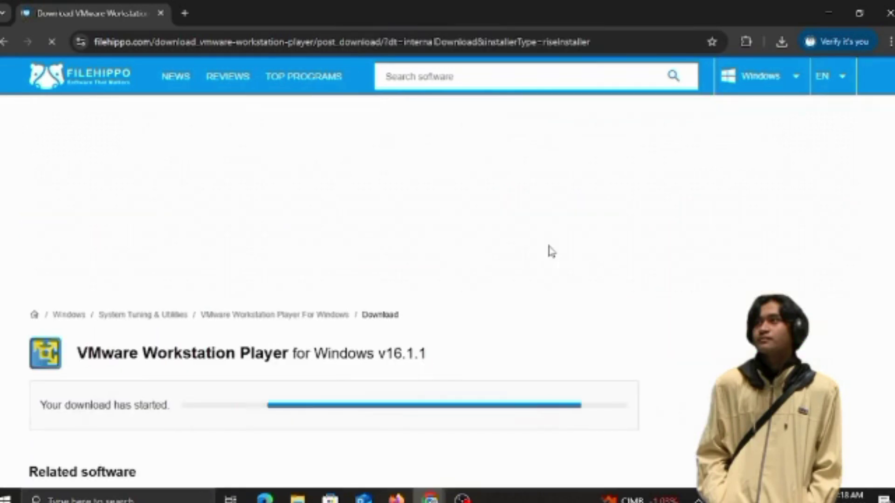
scroll(477, 275, "down", 1)
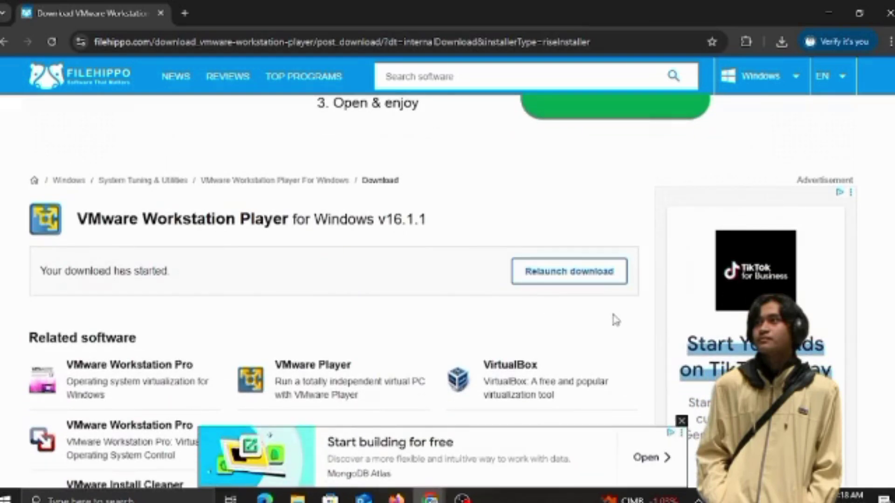
left_click(787, 43)
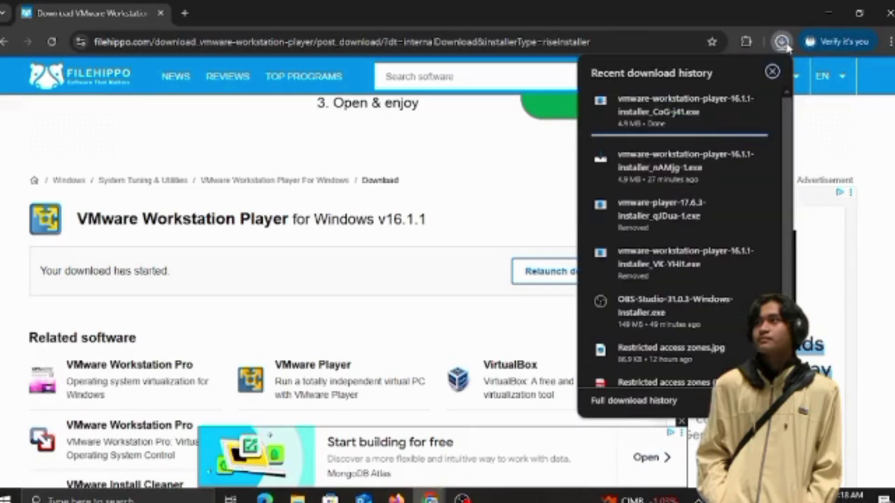
mouse_move(686, 114)
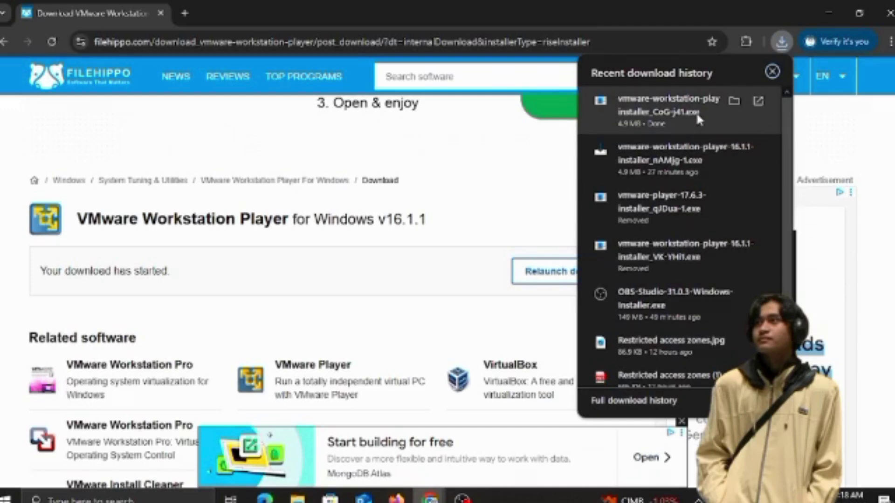
left_click(698, 119)
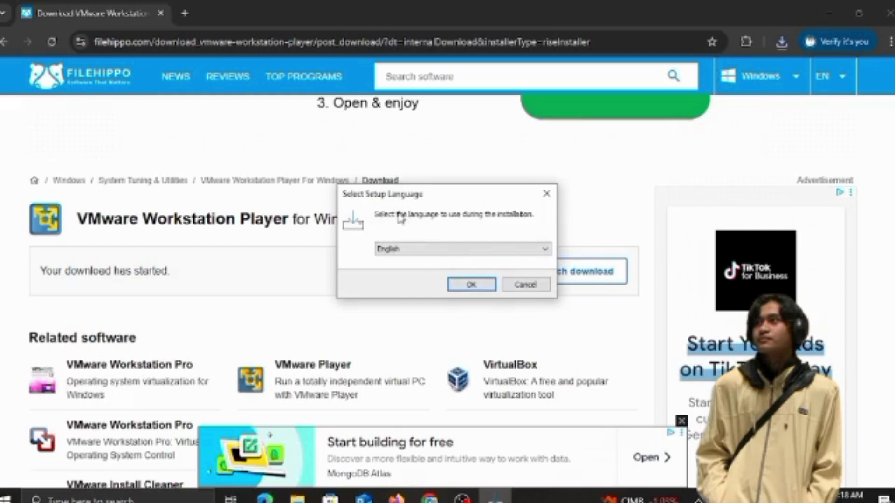
Keep English as the download manager's setup language
left_click(409, 253)
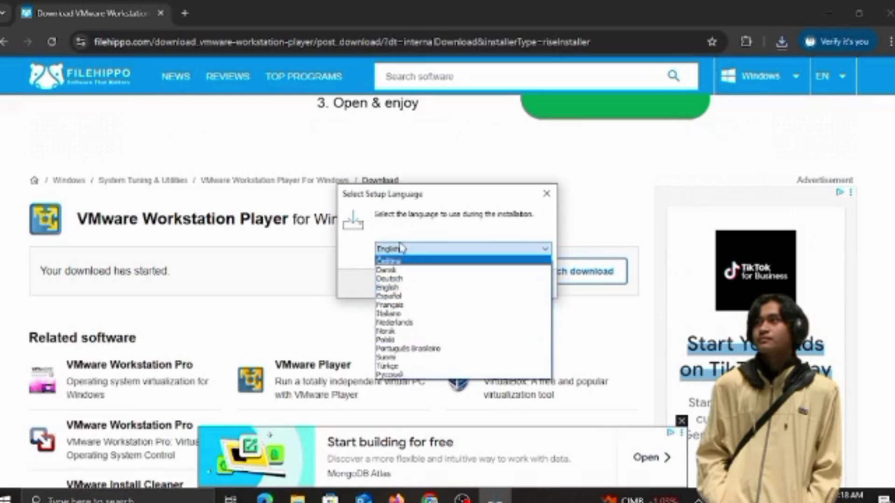
left_click(401, 248)
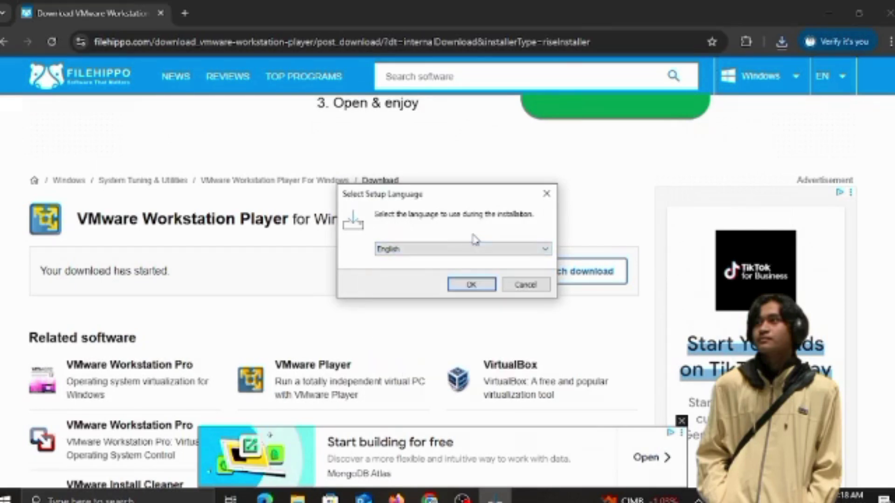
left_click(469, 285)
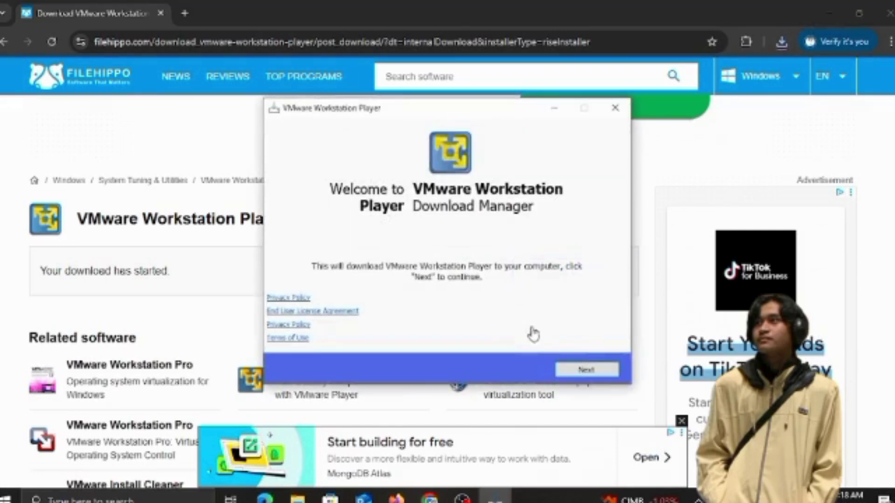
Skip the Razer Axon offer, run the downloaded player installer, and minimize Chrome
left_click(585, 370)
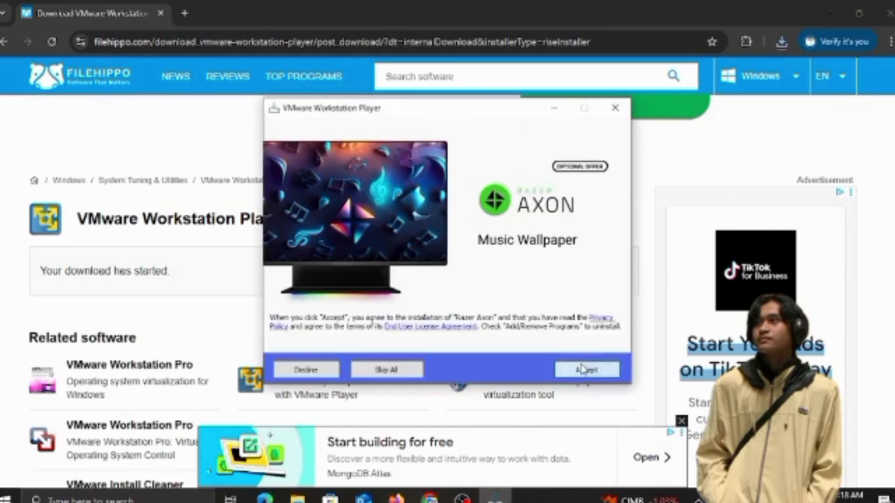
left_click(387, 370)
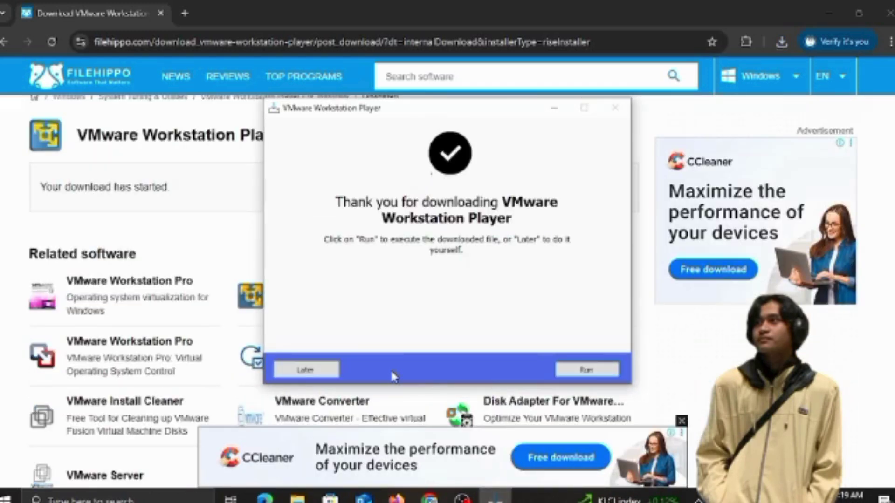
left_click(582, 373)
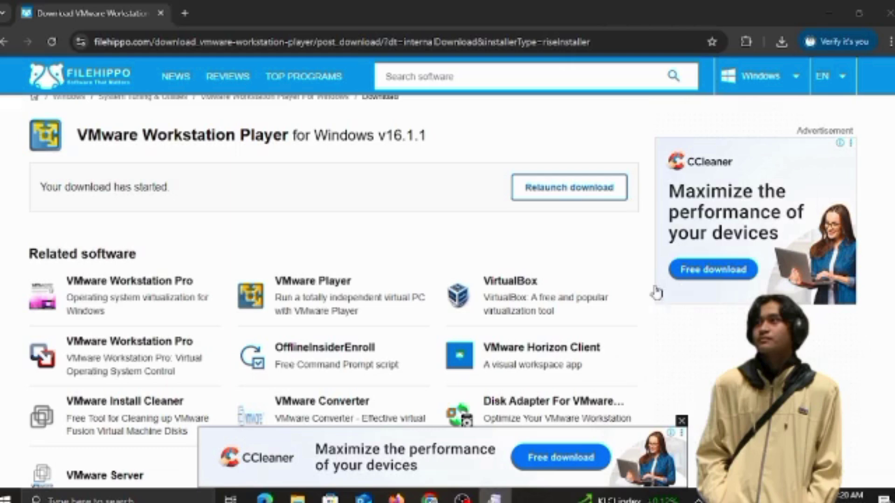
left_click(829, 14)
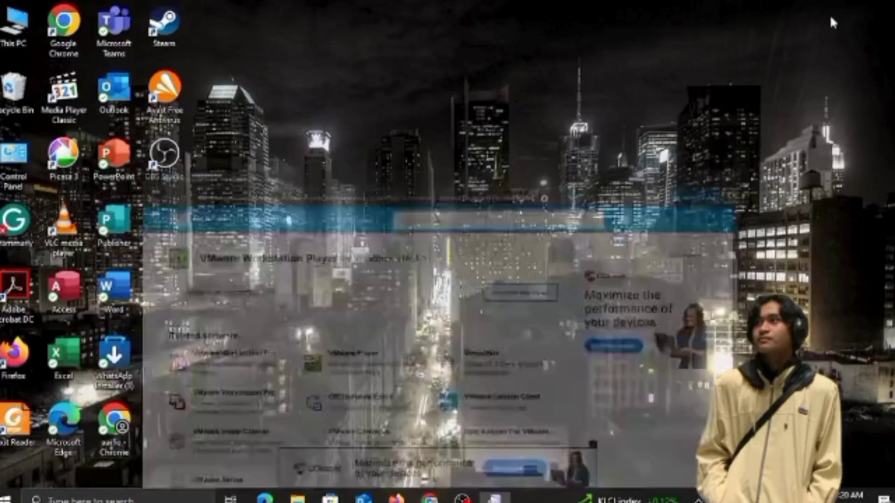
Bring the VMware installer forward and accept the license agreement terms
mouse_move(496, 498)
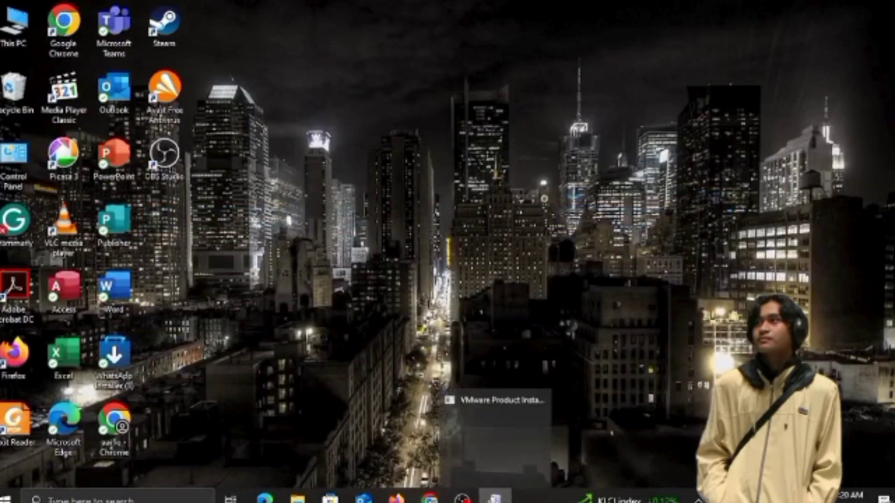
left_click(496, 419)
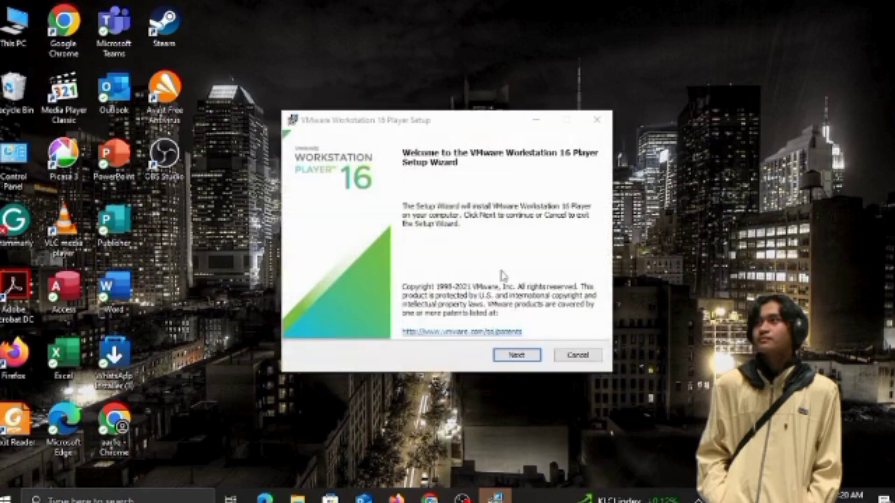
left_click(530, 362)
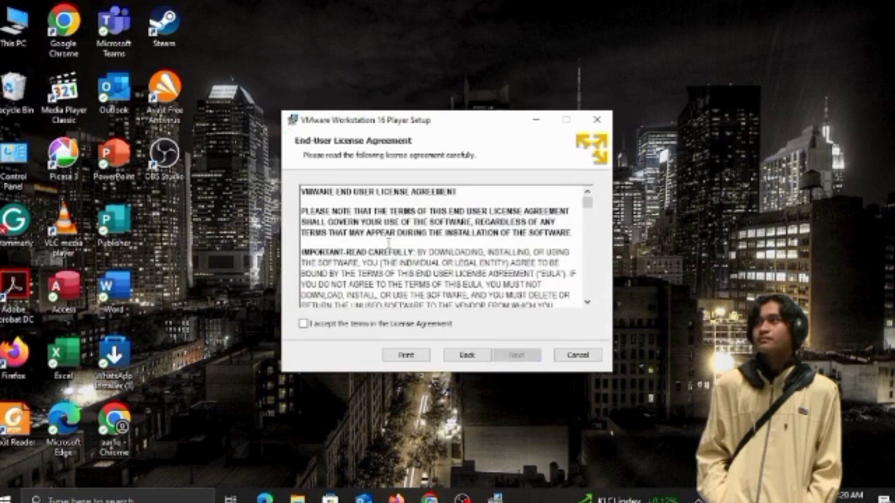
scroll(388, 245, "down", 5)
scroll(389, 246, "up", 5)
scroll(388, 245, "down", 12)
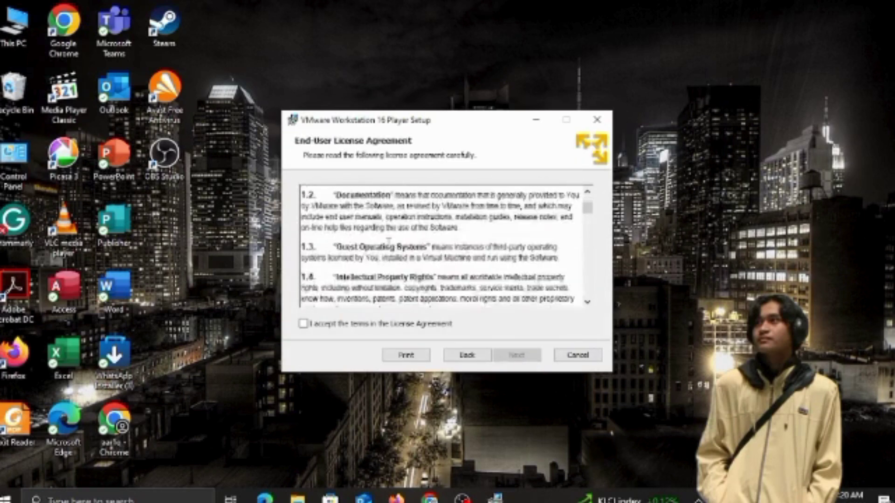
scroll(389, 243, "up", 5)
scroll(390, 243, "down", 5)
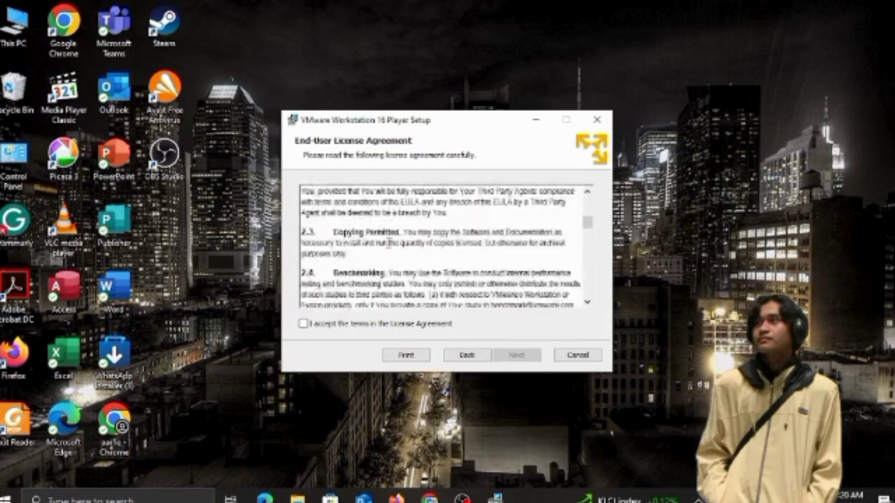
scroll(389, 243, "up", 5)
scroll(389, 242, "down", 3)
scroll(390, 242, "down", 10)
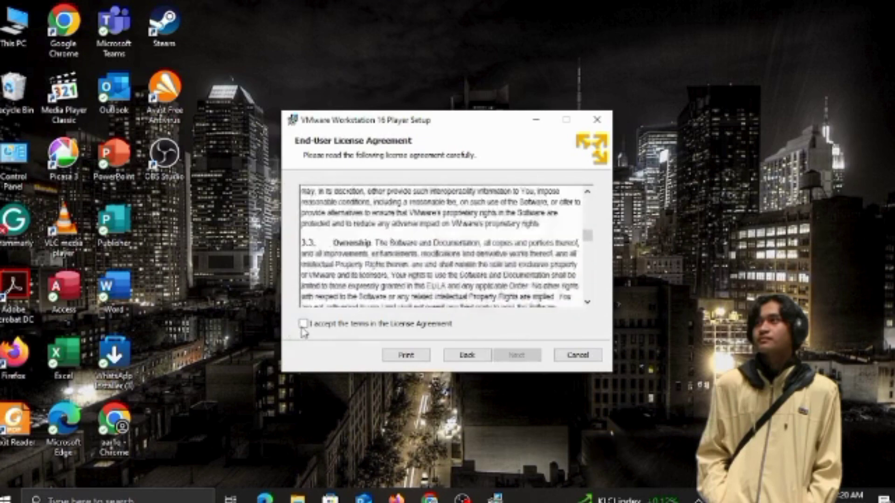
left_click(303, 324)
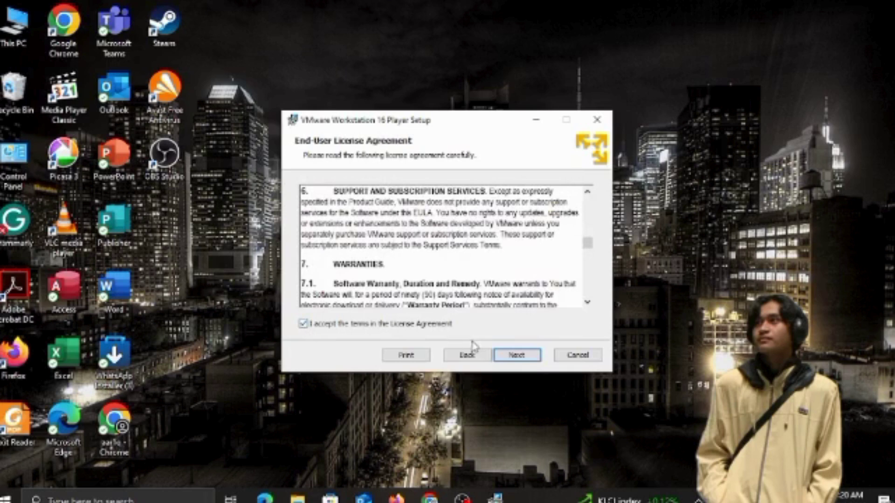
left_click(512, 356)
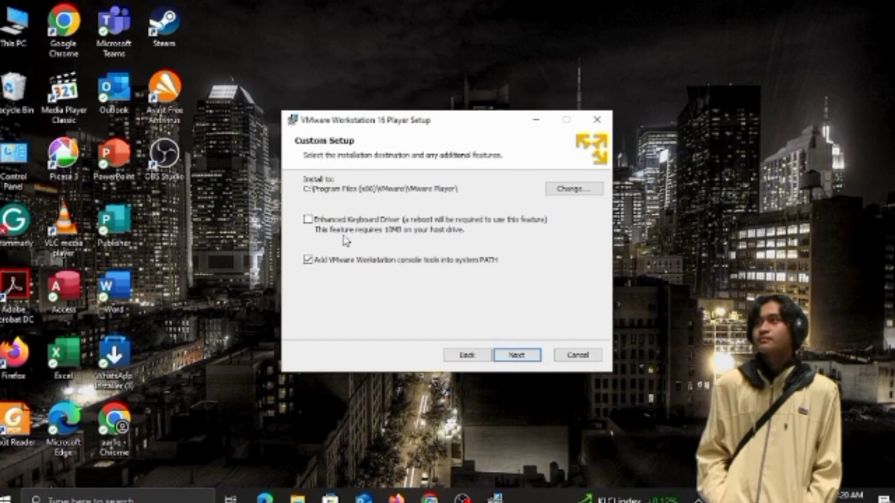
Enable the Enhanced Keyboard Driver and keep the default user-experience and shortcut settings
left_click(307, 220)
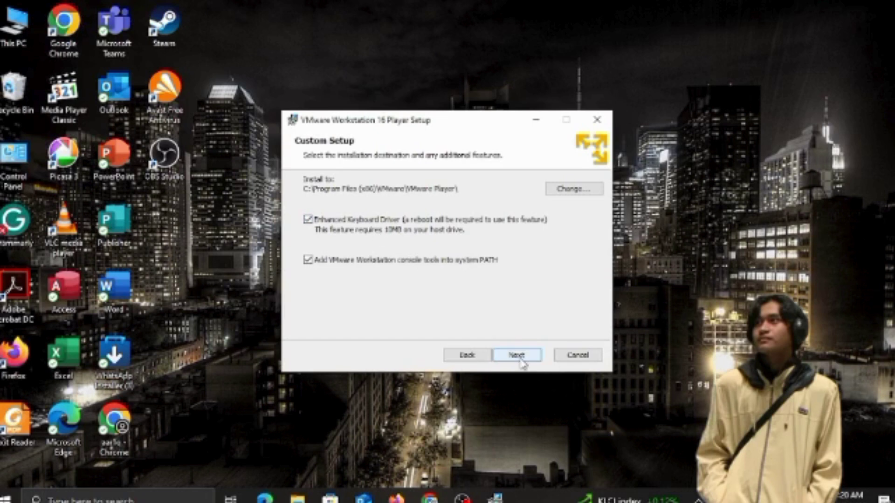
left_click(516, 356)
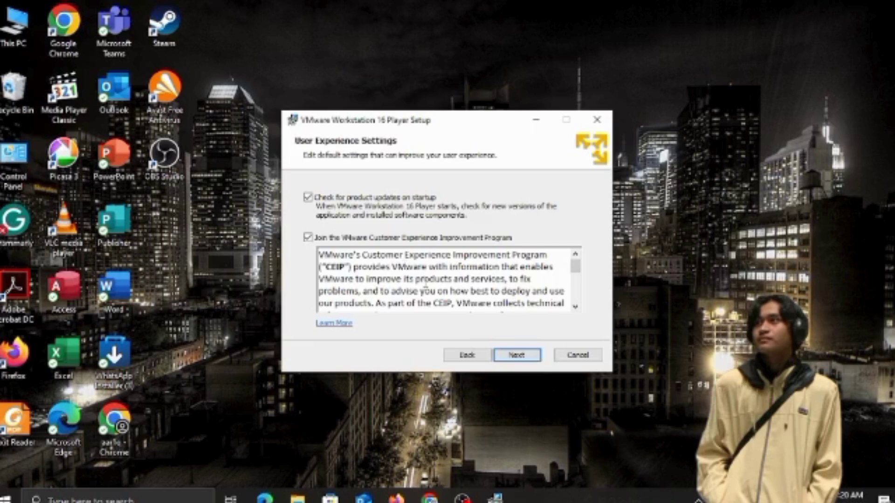
scroll(425, 286, "down", 1)
left_click(517, 358)
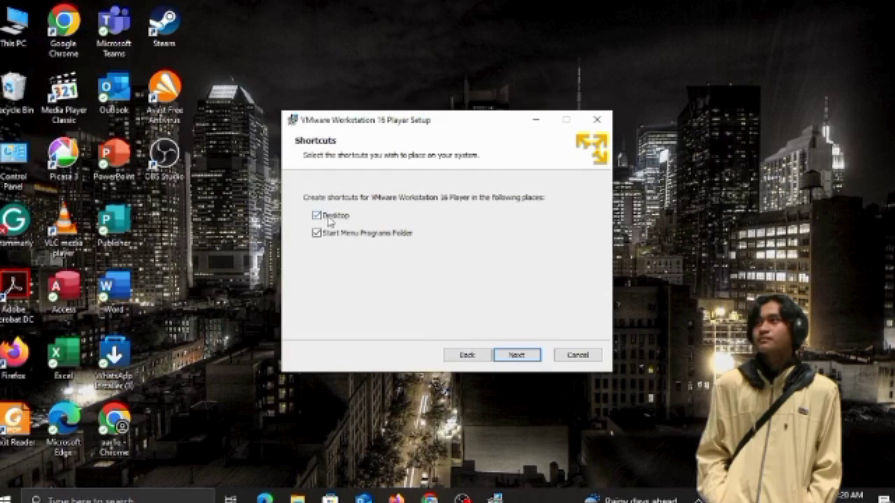
left_click(520, 354)
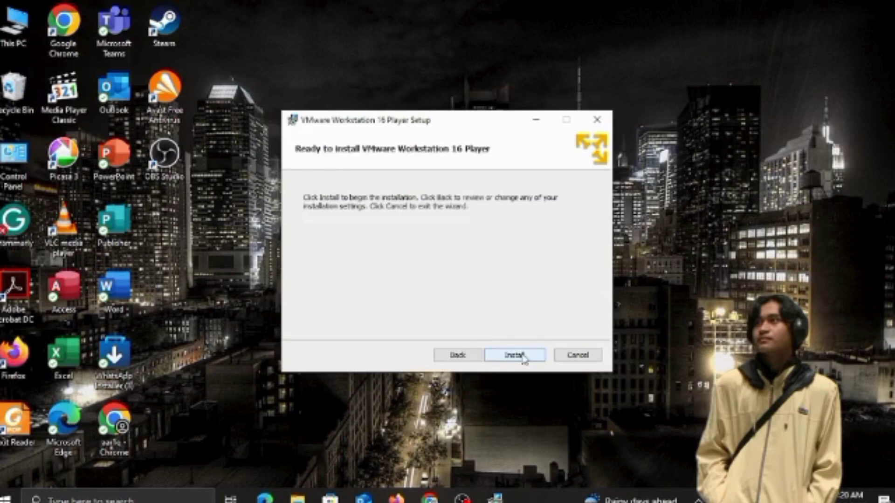
Install VMware Workstation 16 Player, finish the wizard, and decline the restart prompt
left_click(523, 357)
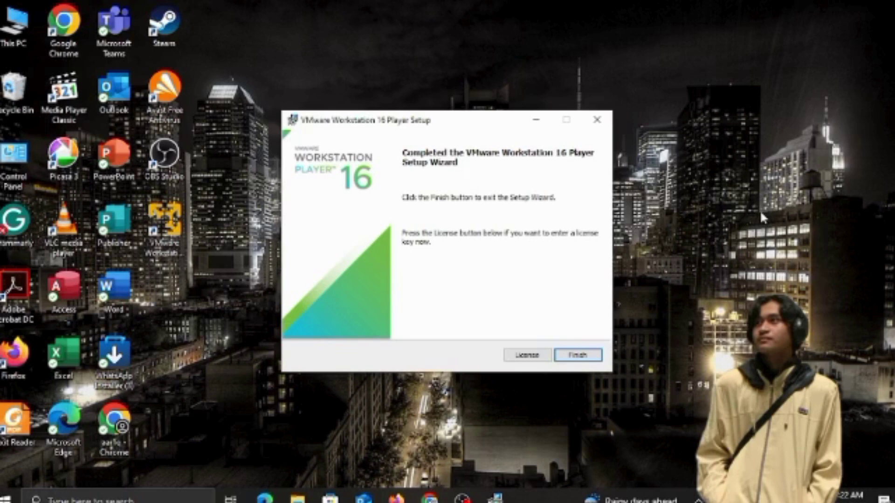
left_click(578, 354)
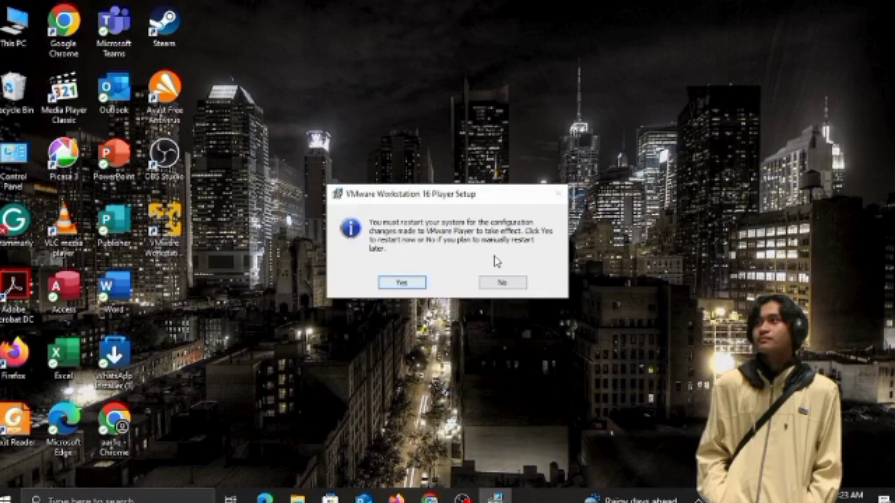
left_click(502, 283)
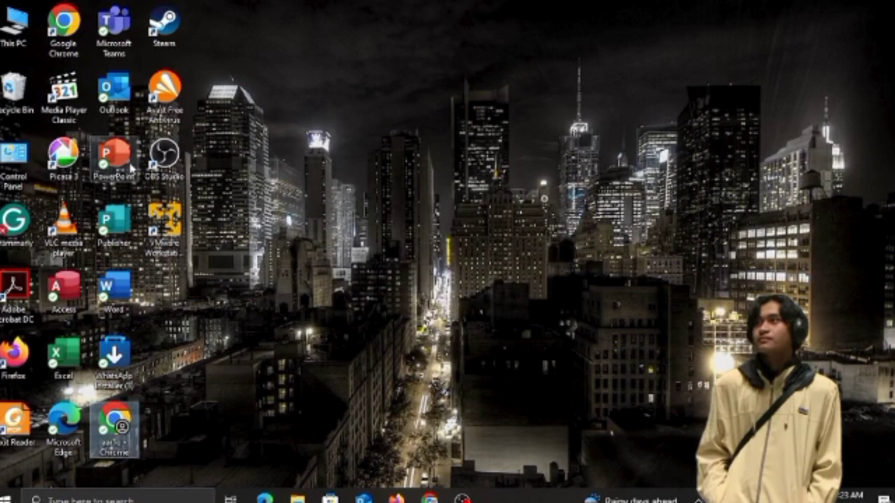
Launch VMware Workstation 16 Player from its desktop shortcut and maximize its window
left_click(179, 230)
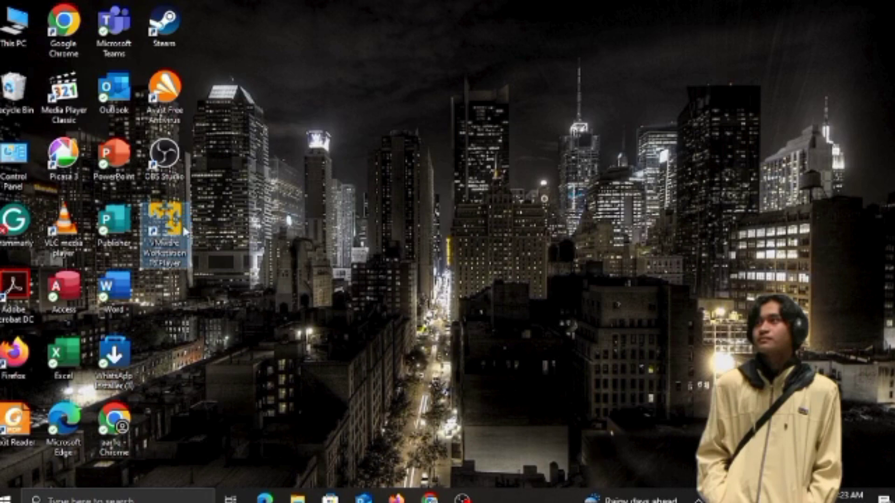
double_click(165, 230)
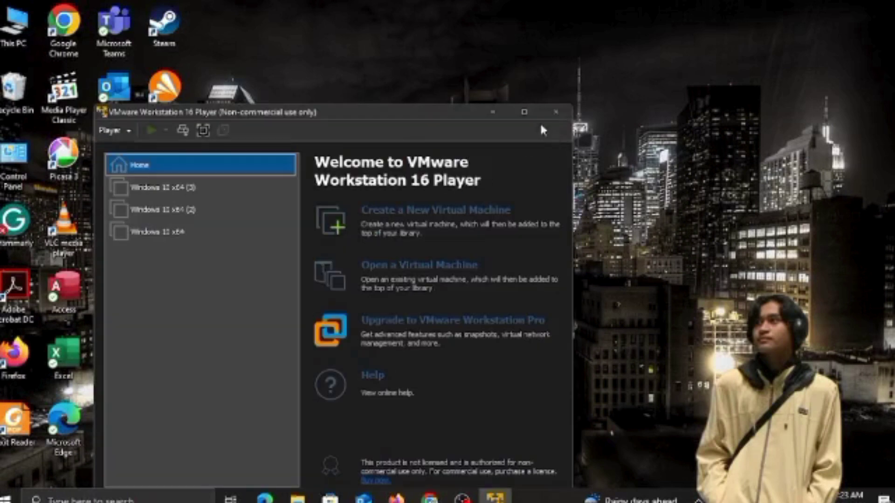
left_click(524, 112)
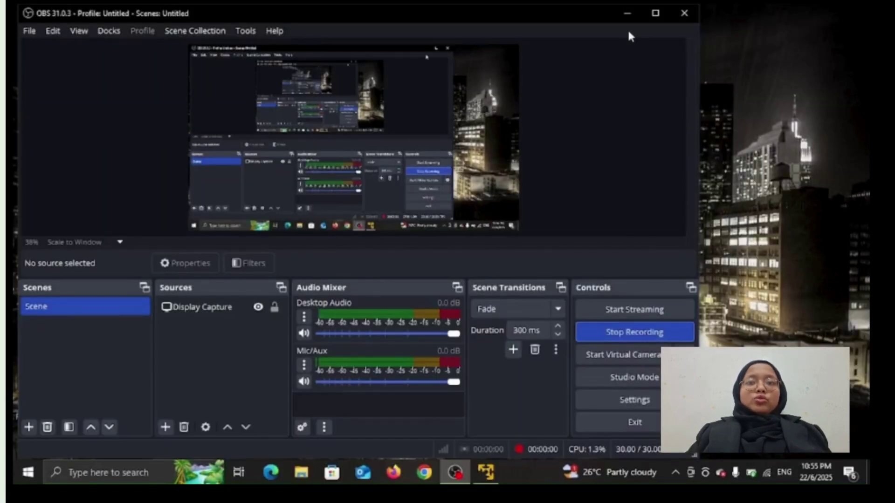
Start a new virtual machine using Downloads\Windows.iso as the installer disc image
left_click(625, 17)
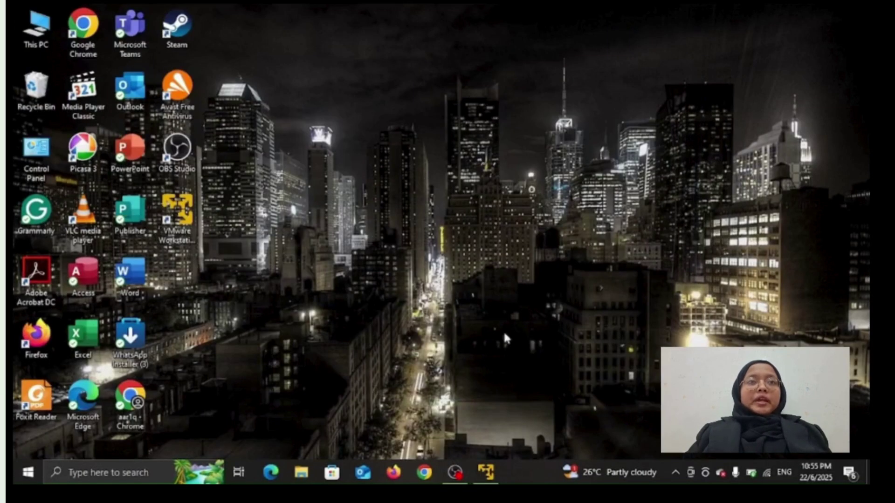
left_click(485, 472)
left_click(480, 75)
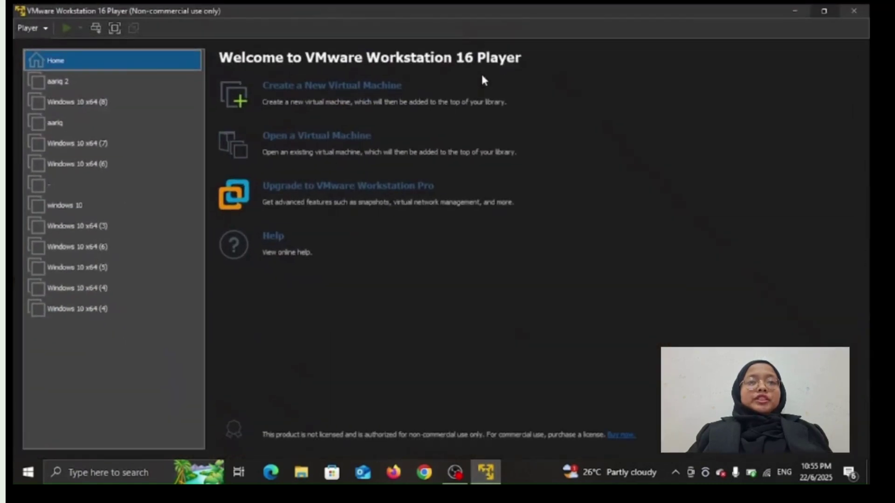
left_click(336, 90)
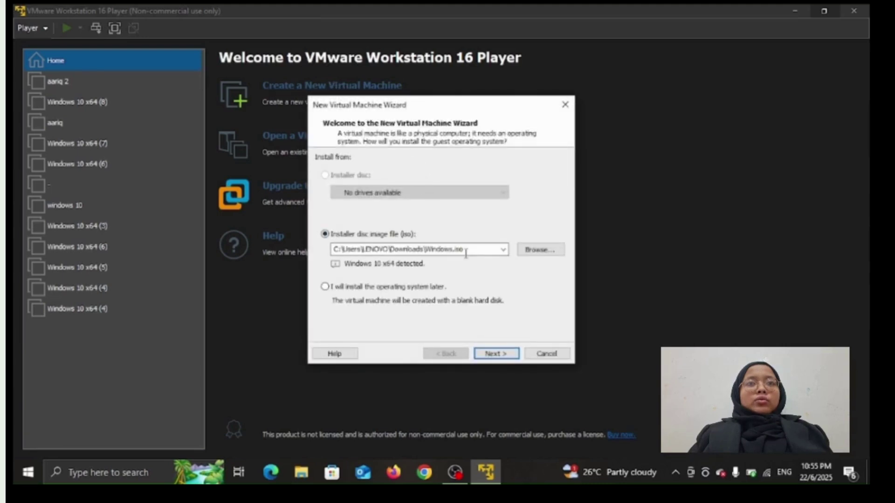
left_click(530, 255)
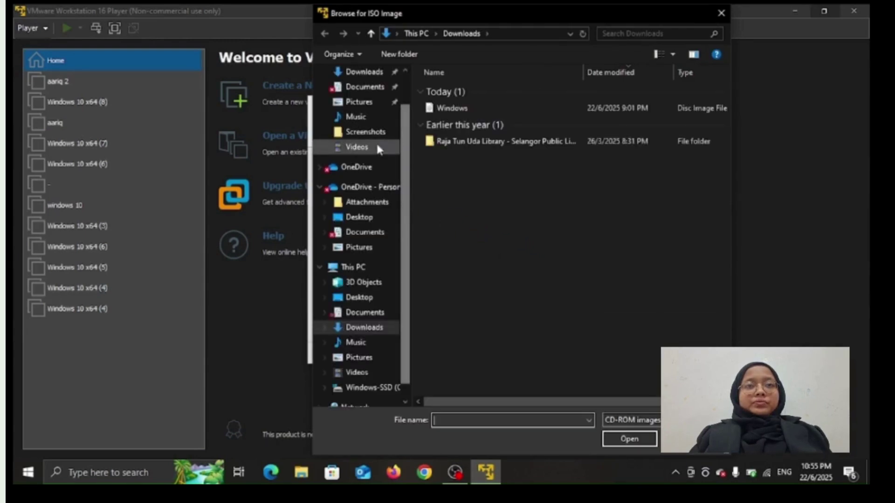
left_click(360, 75)
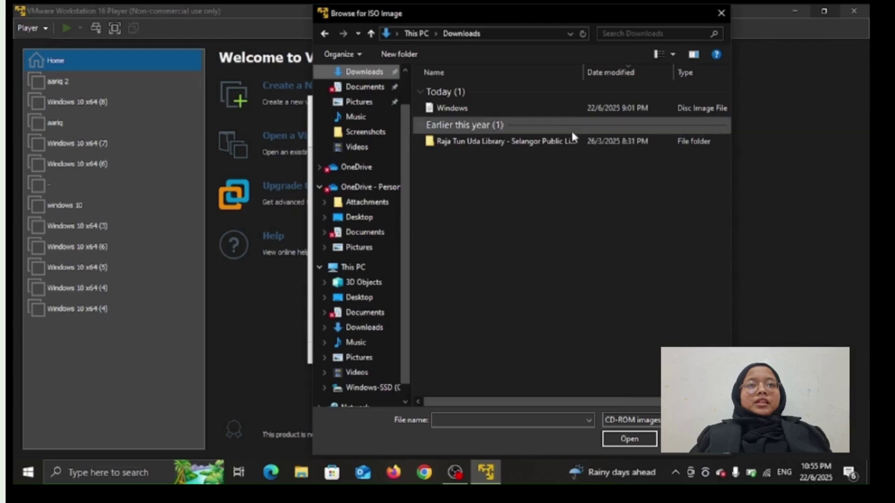
left_click(556, 112)
left_click(646, 438)
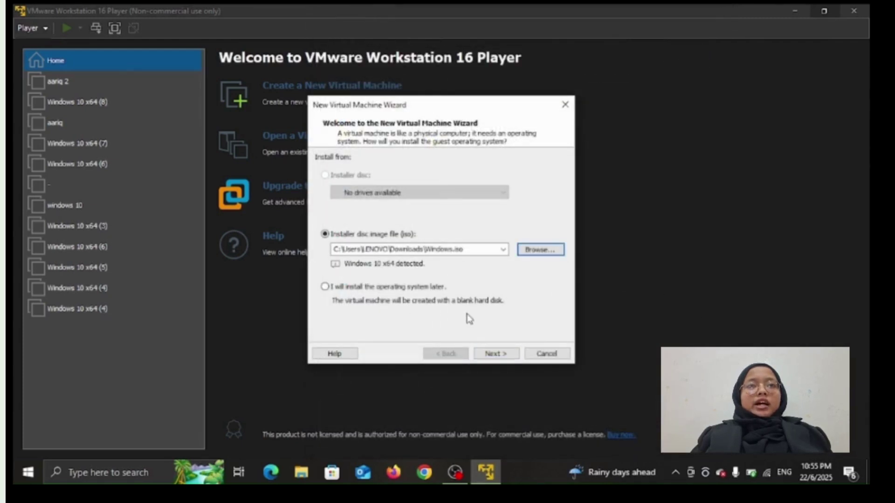
Name the VM IMD163, store its 60 GB disk as a single file, and create it
left_click(502, 355)
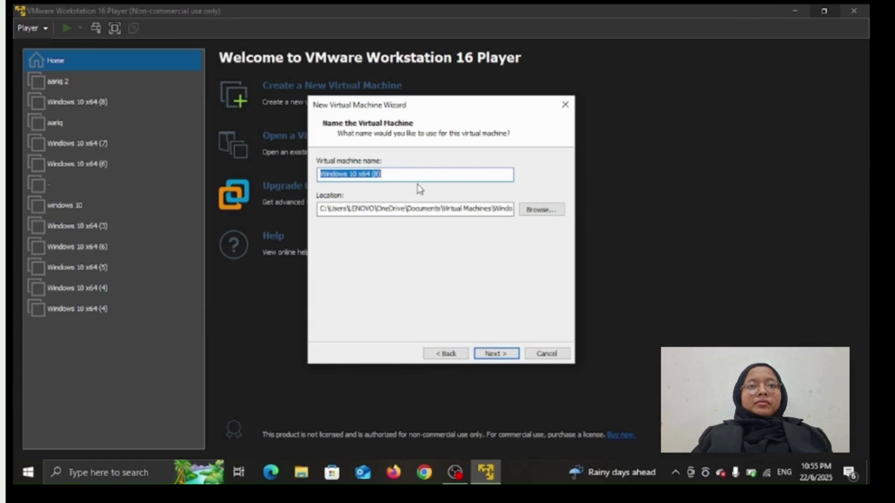
key("BackSpace")
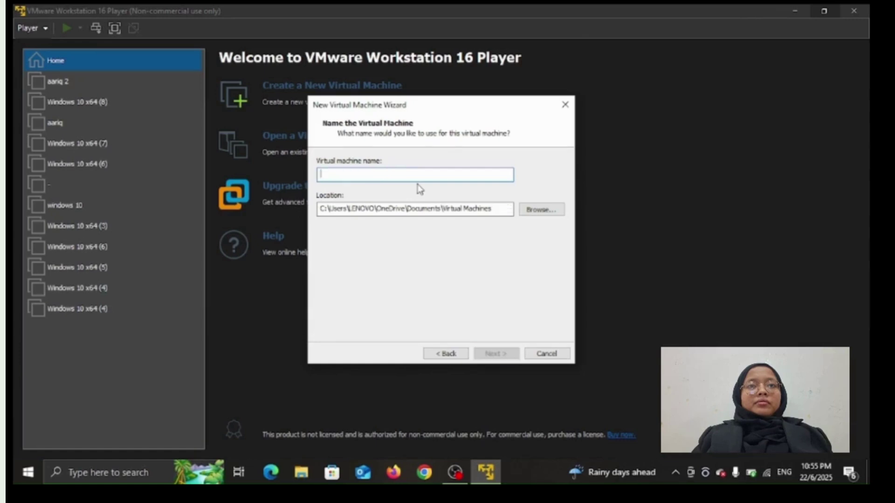
type("IMD")
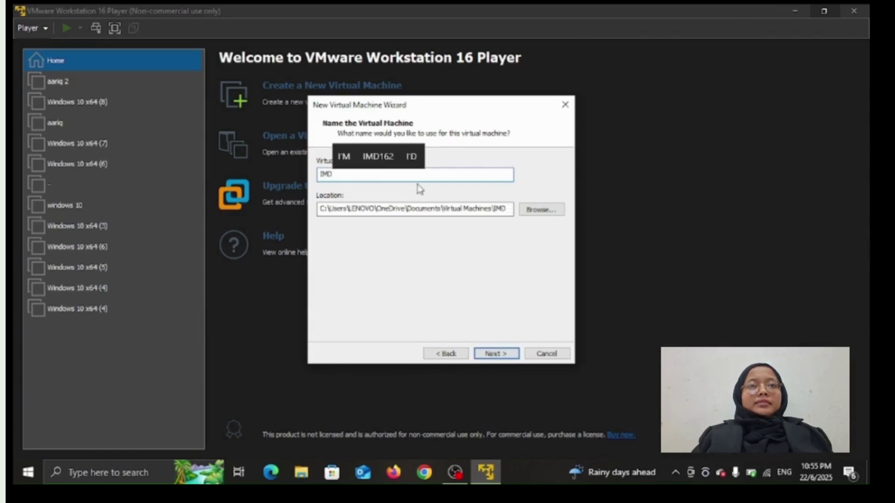
type("1")
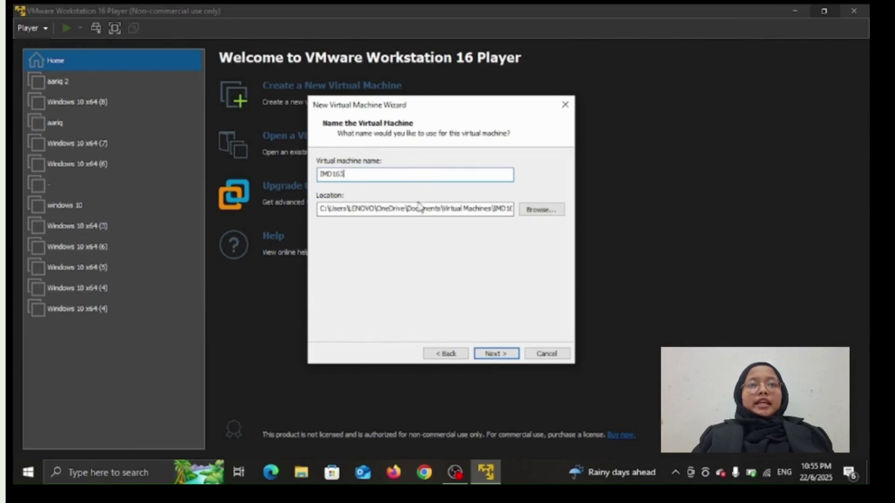
type("63")
left_click(495, 355)
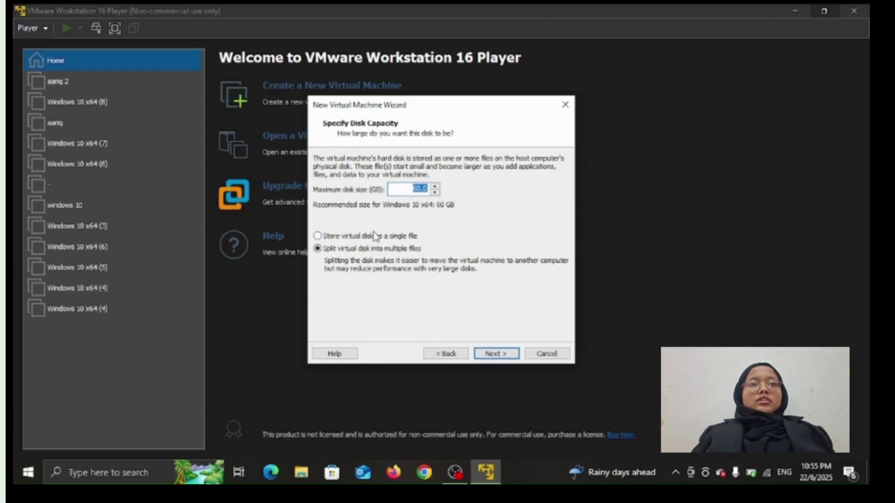
left_click(318, 236)
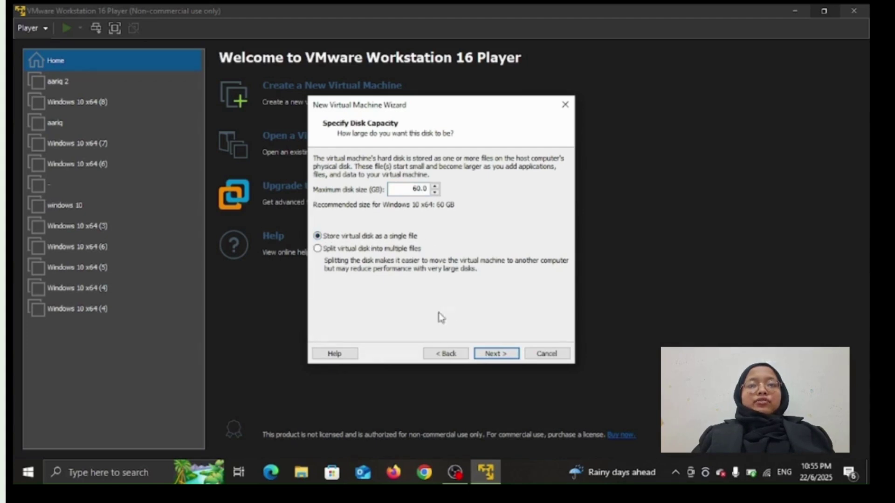
left_click(494, 356)
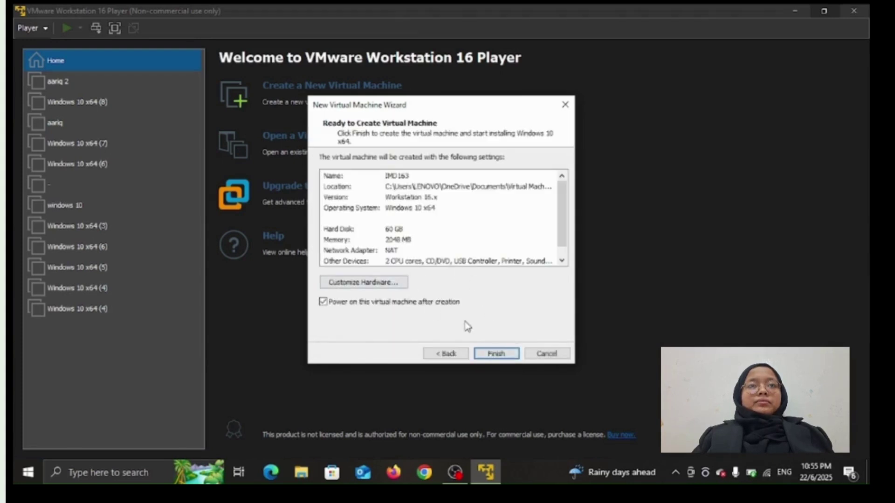
left_click(496, 354)
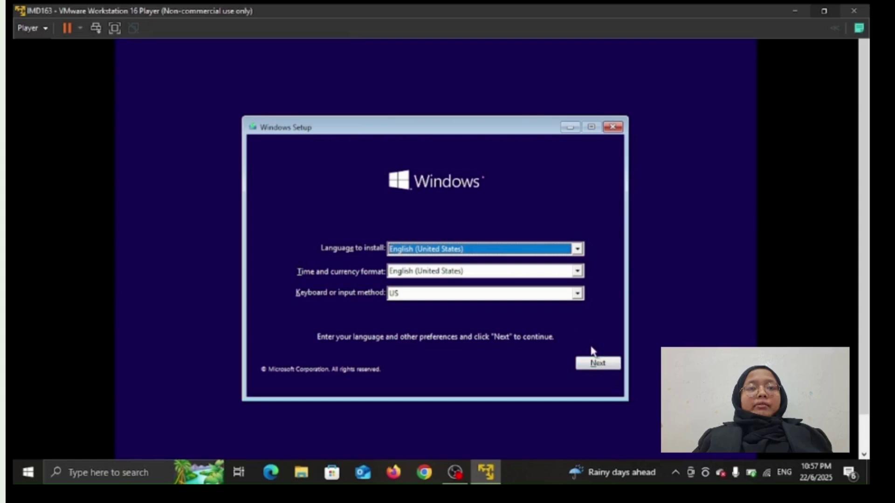
Pick Malay (Malaysia) as the guest's time and currency format, then choose Install now
left_click(577, 275)
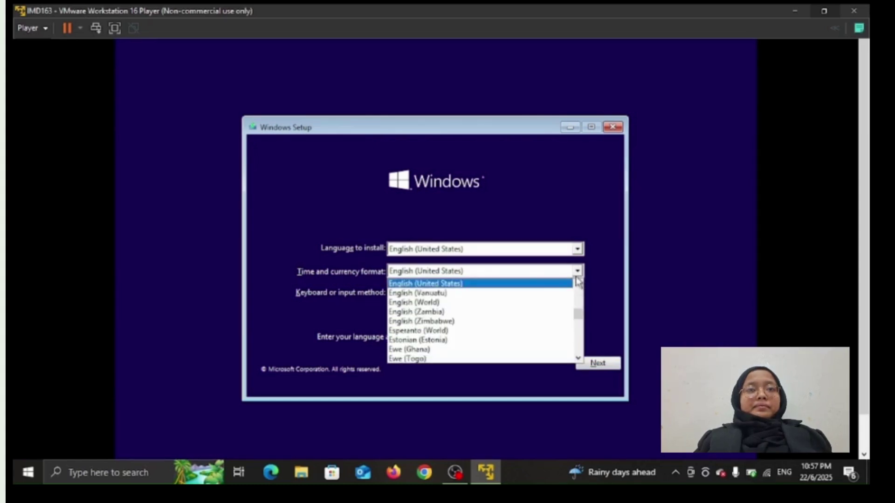
scroll(511, 330, "down", 2)
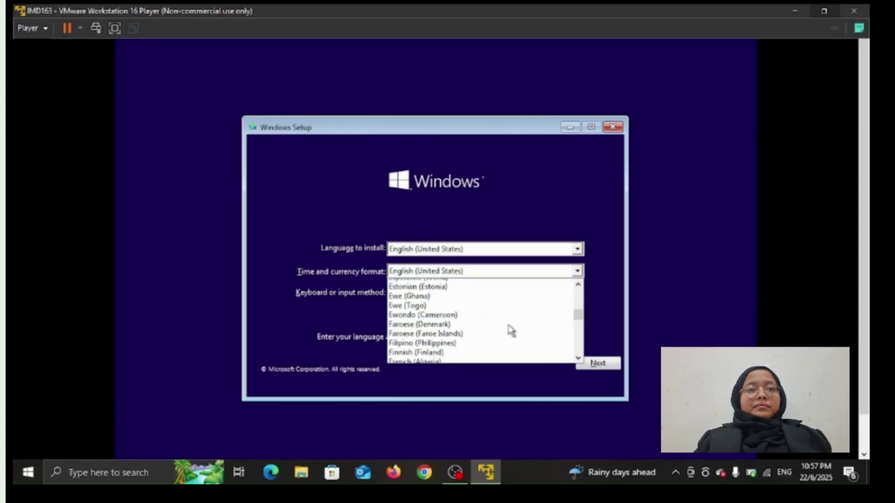
scroll(511, 330, "down", 11)
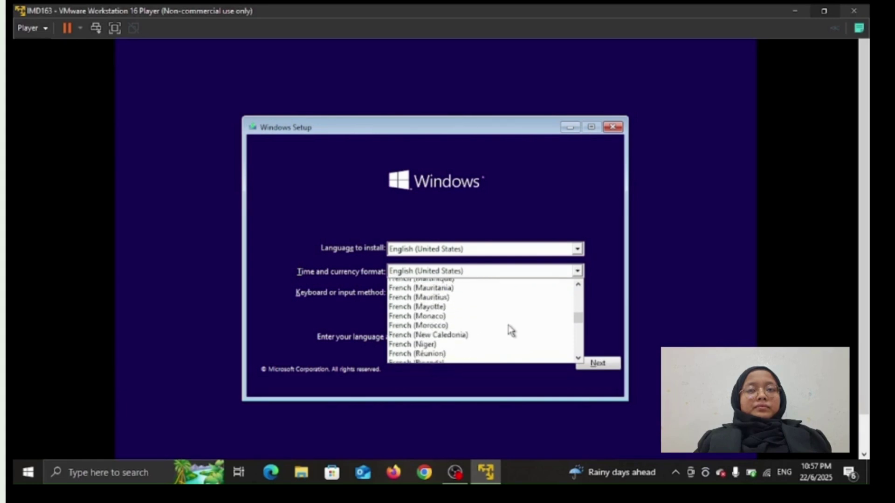
scroll(512, 330, "down", 12)
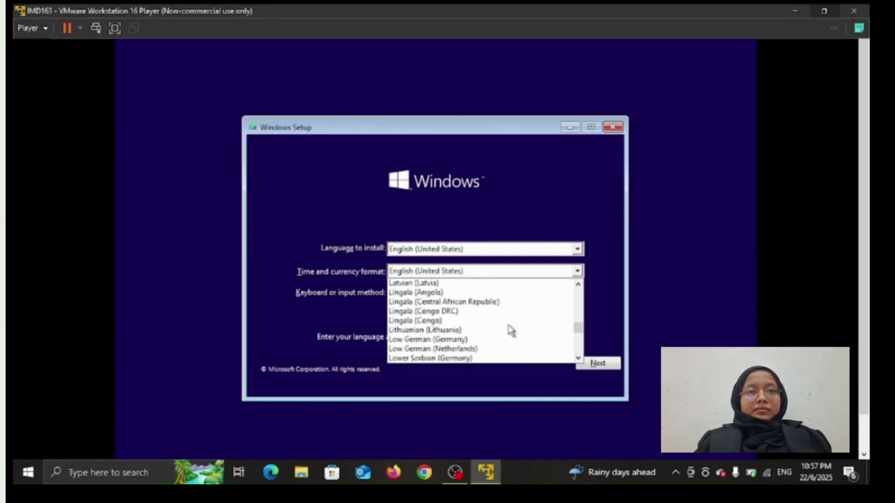
scroll(511, 330, "down", 12)
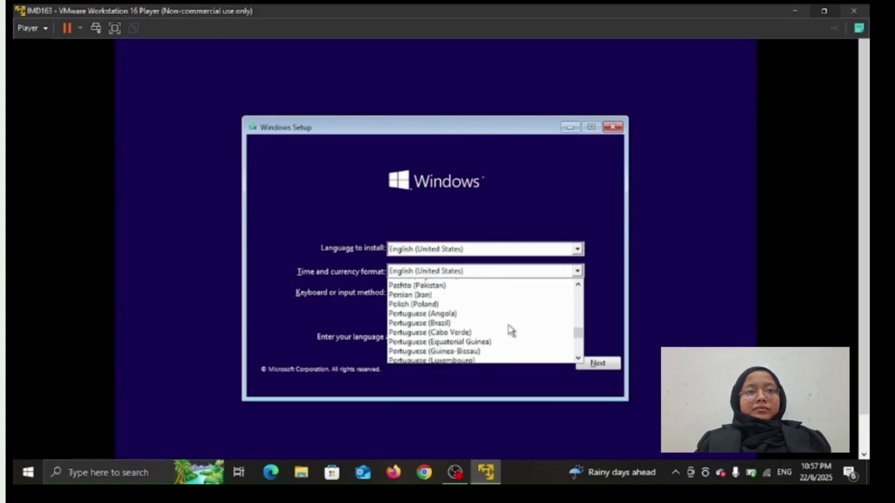
scroll(511, 330, "up", 7)
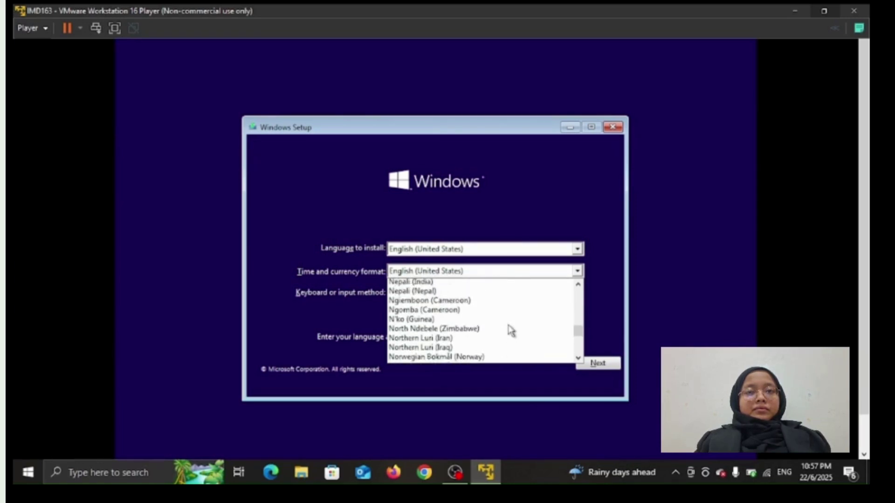
scroll(511, 330, "up", 5)
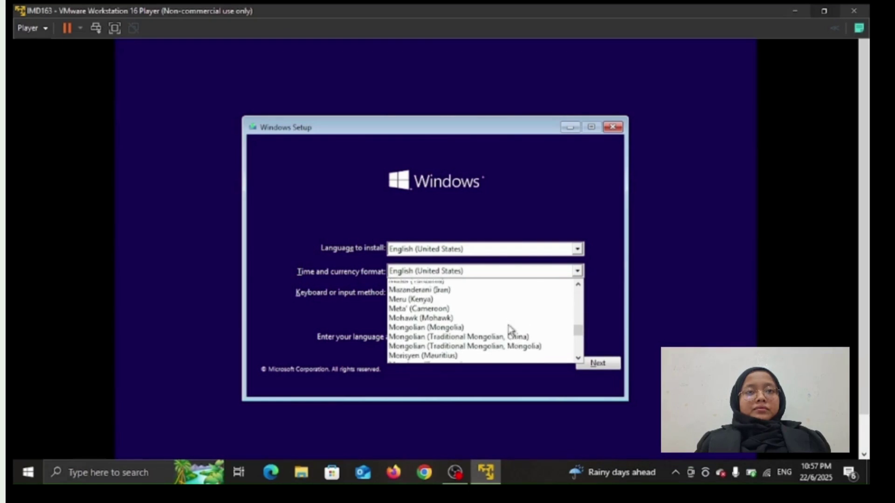
scroll(511, 330, "up", 3)
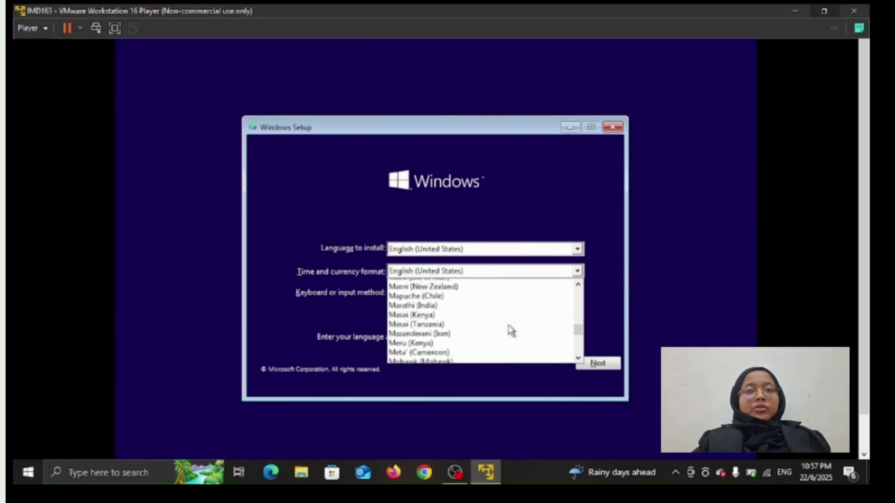
scroll(511, 330, "up", 5)
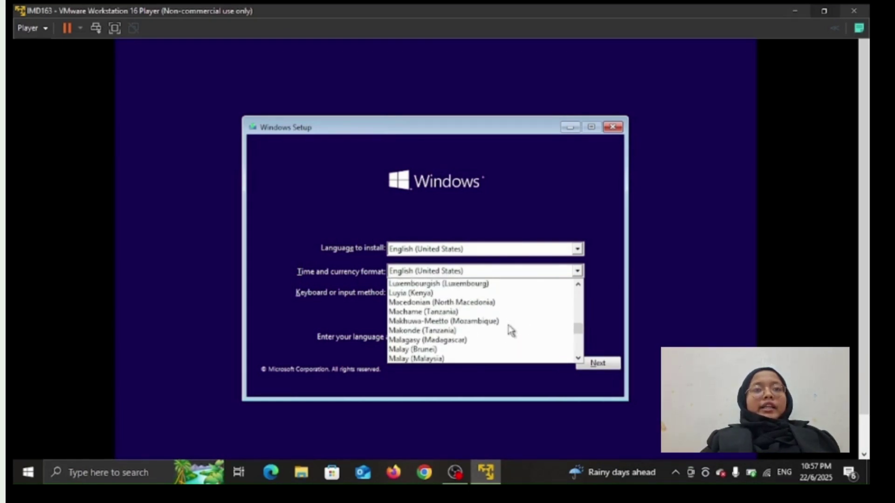
left_click(411, 359)
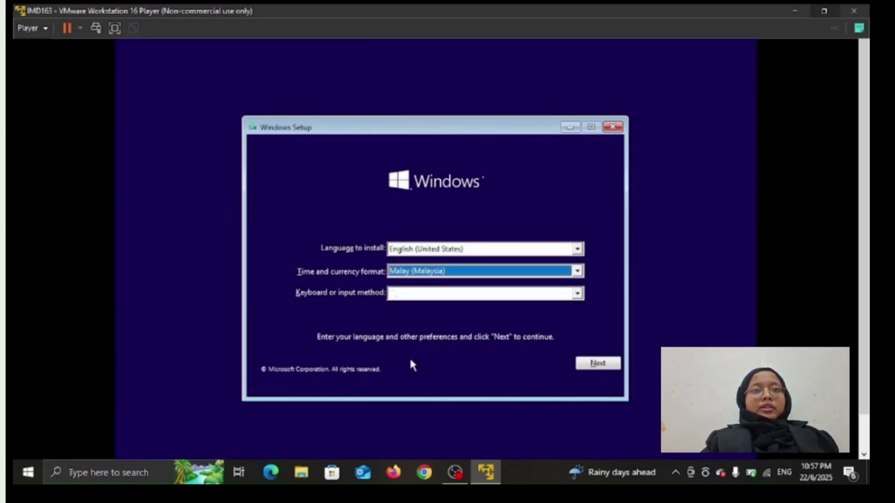
left_click(592, 364)
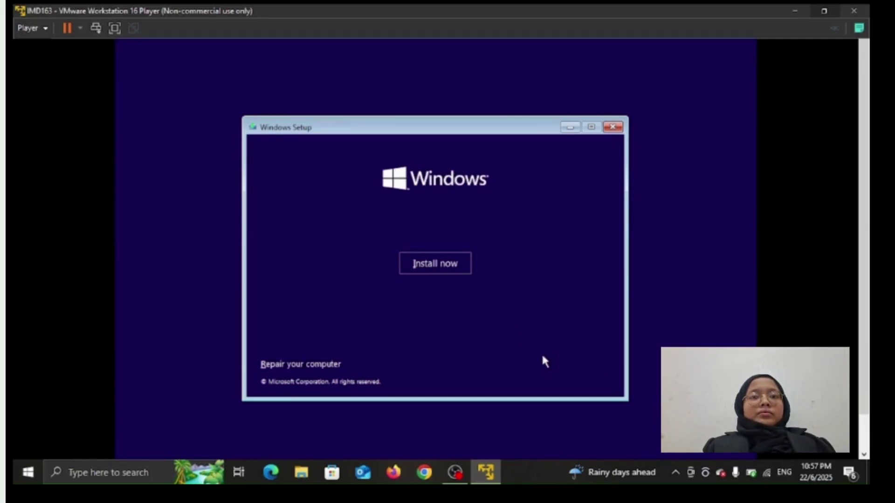
left_click(442, 264)
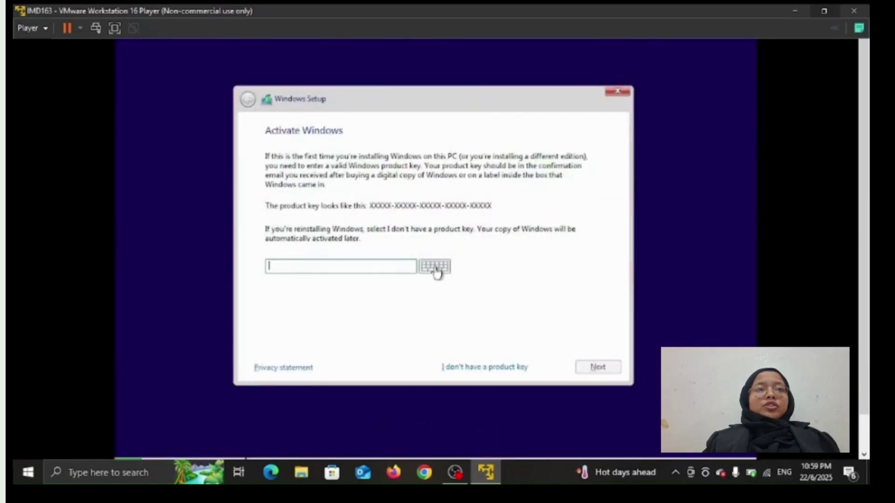
Skip the product key and choose the Windows 10 Pro edition
left_click(507, 367)
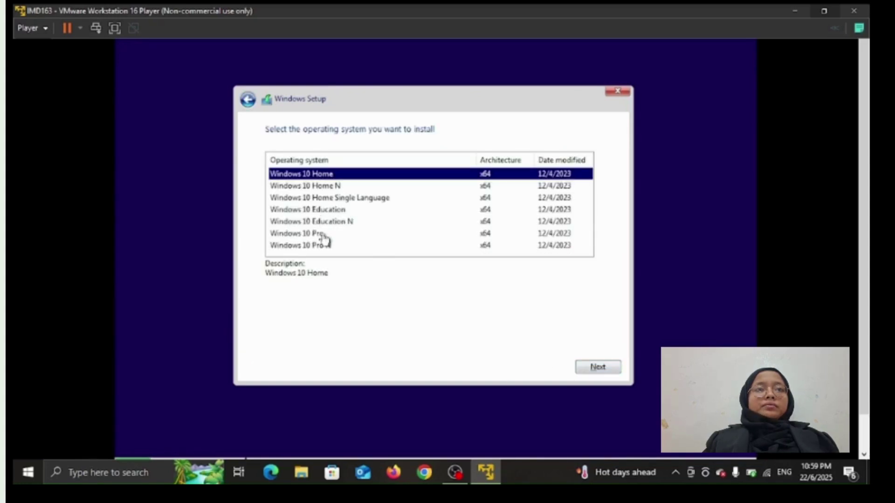
left_click(325, 238)
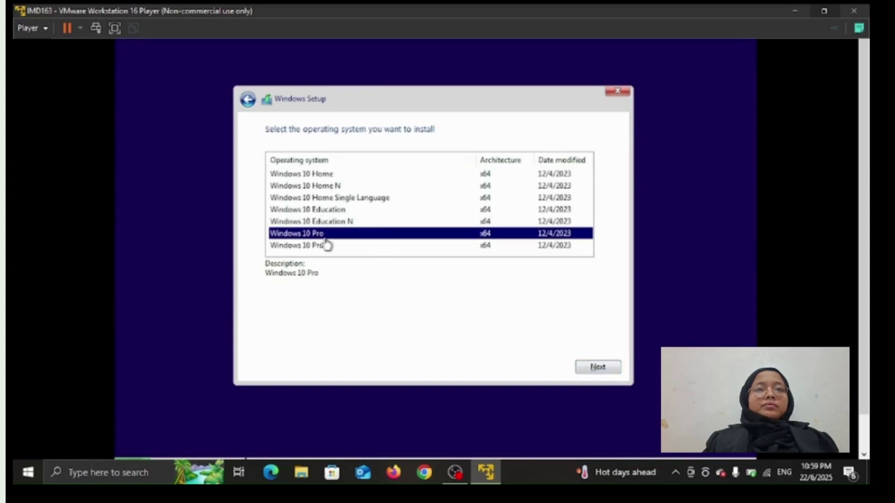
left_click(609, 368)
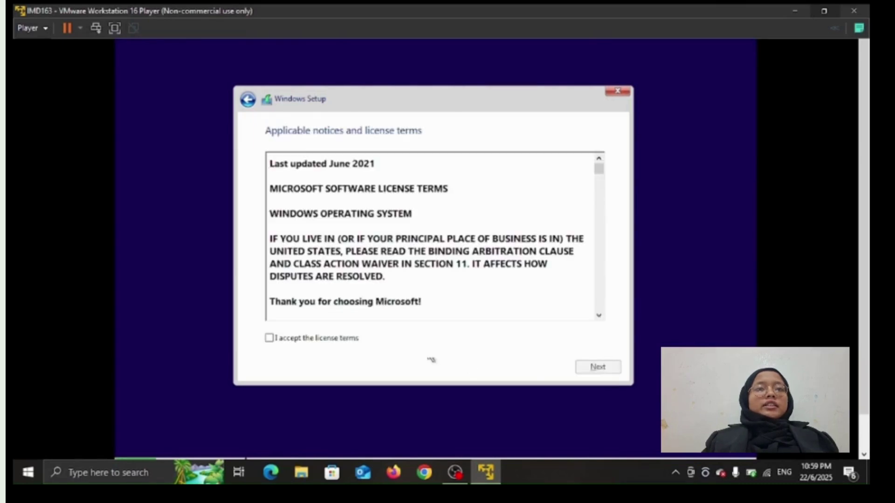
Accept the license and run a custom install onto Drive 0's 60 GB unallocated space
left_click(269, 339)
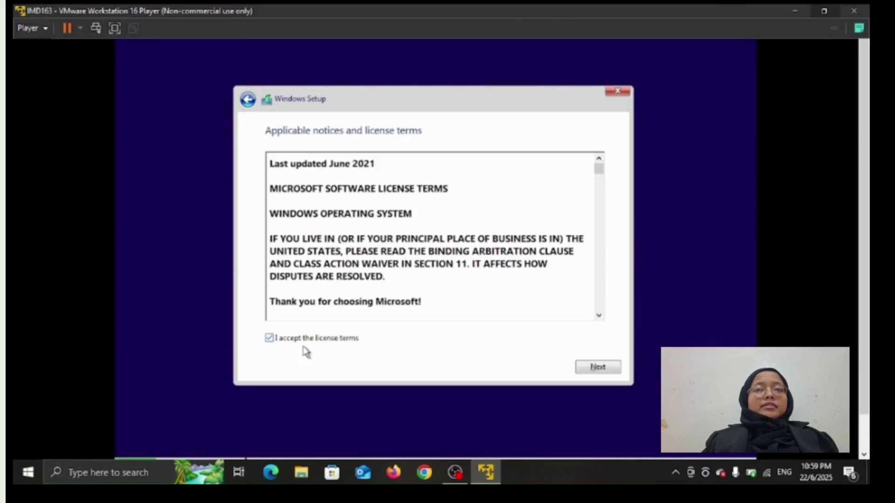
left_click(592, 368)
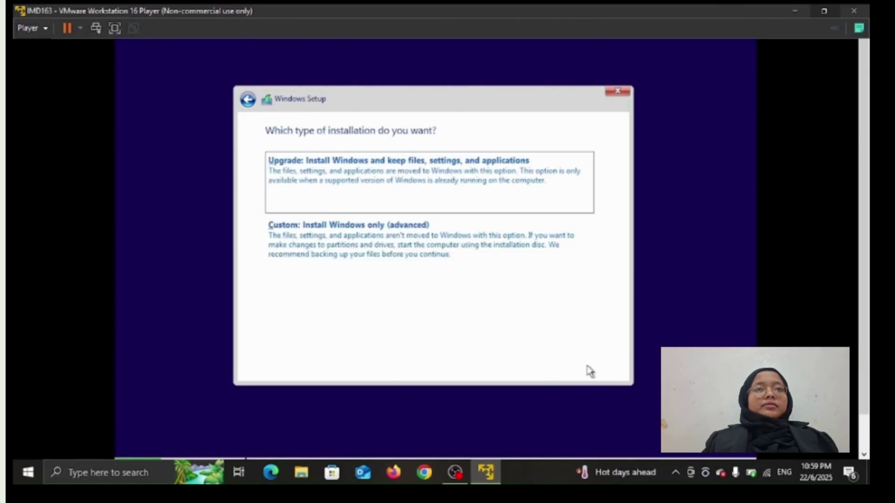
left_click(513, 250)
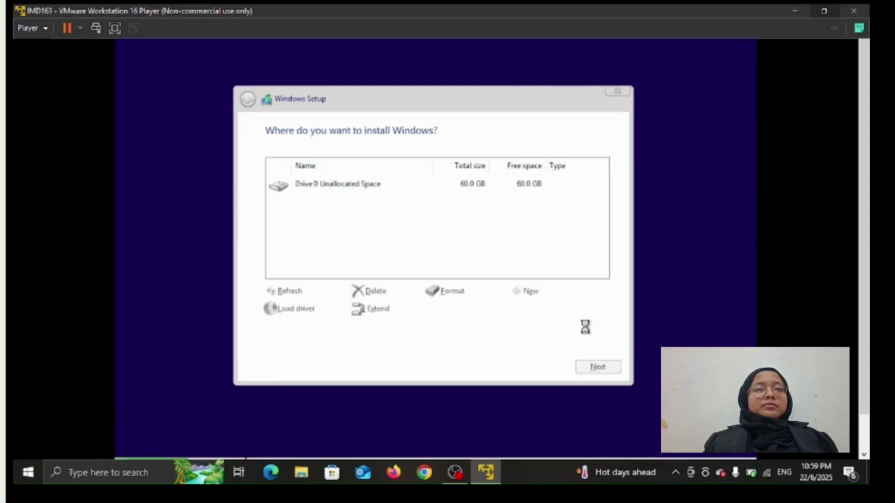
left_click(588, 368)
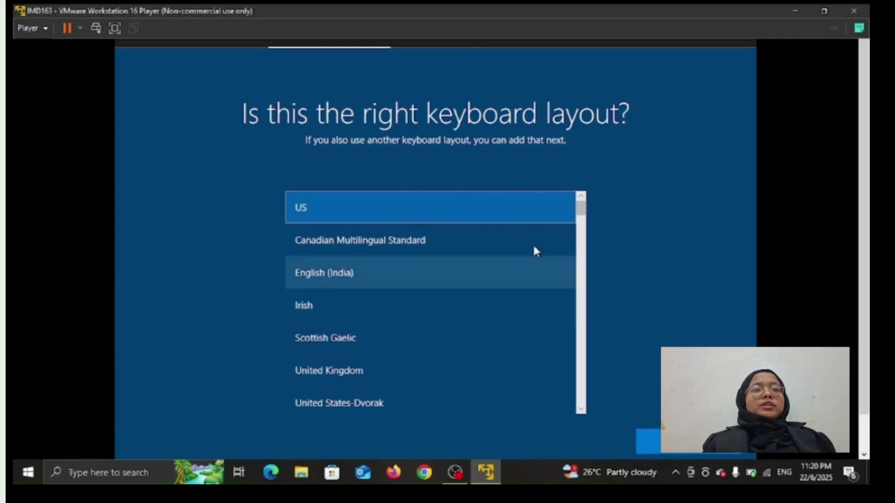
Confirm US as the keyboard layout and skip adding a second layout
left_click(655, 451)
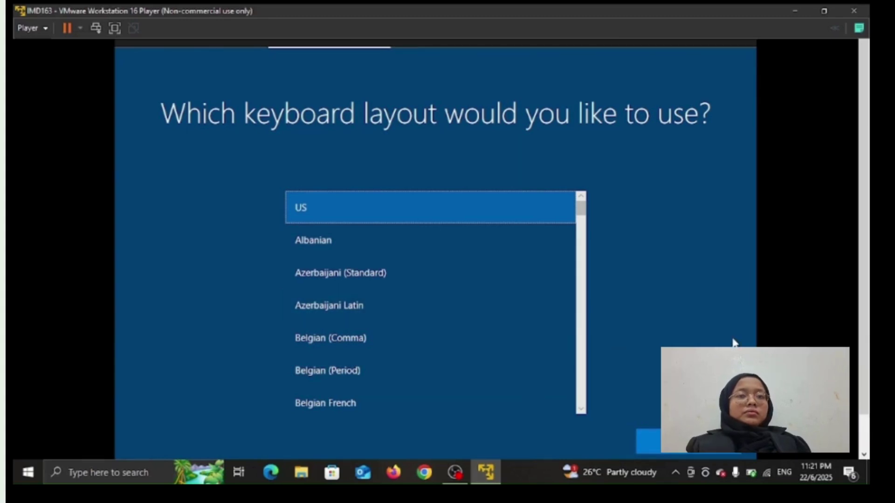
left_click_drag(862, 339, 864, 389)
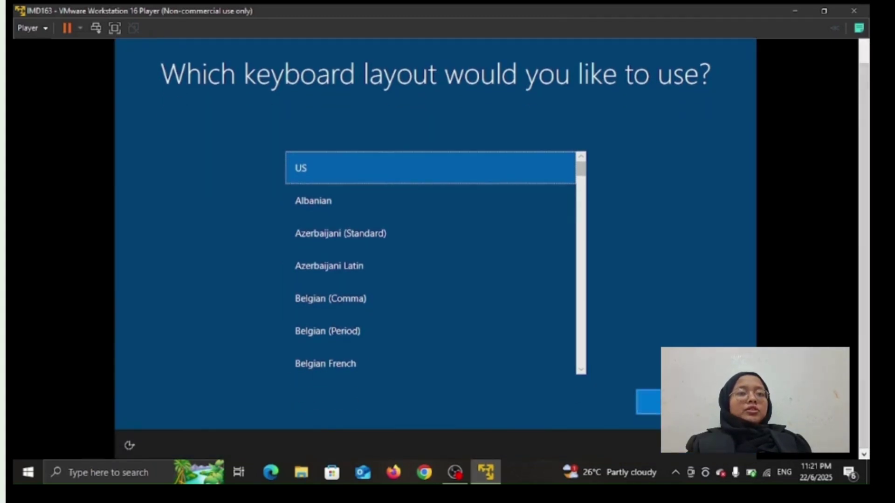
left_click(649, 402)
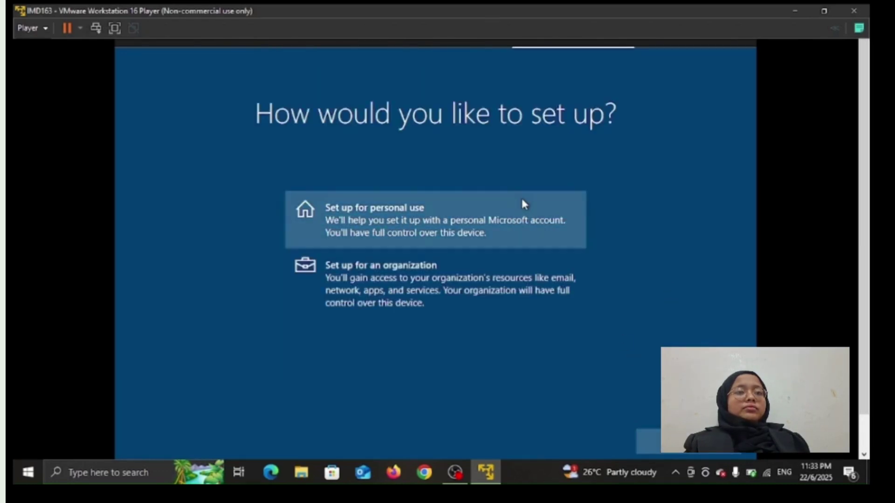
Choose personal use, then pick an offline account with the limited experience
left_click(524, 204)
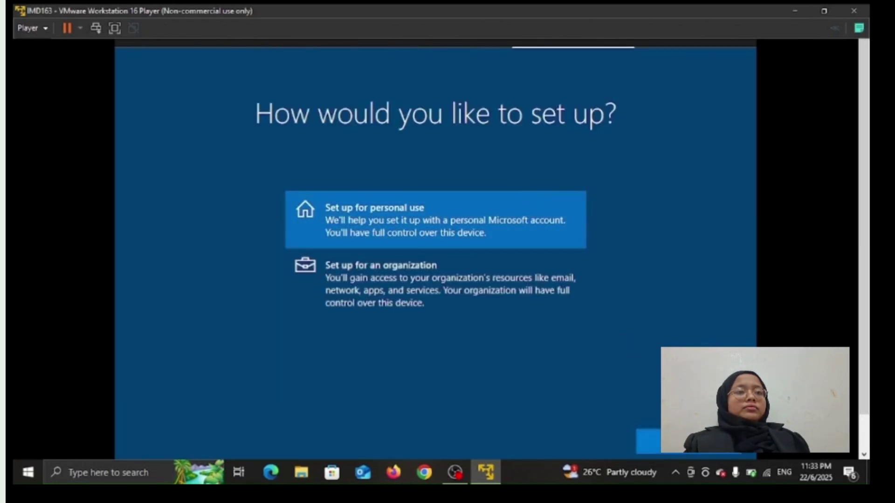
left_click(658, 447)
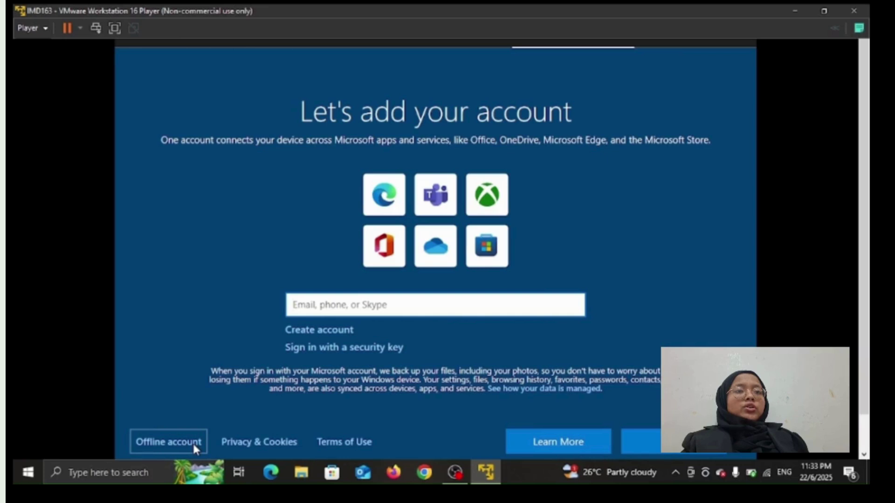
left_click(168, 442)
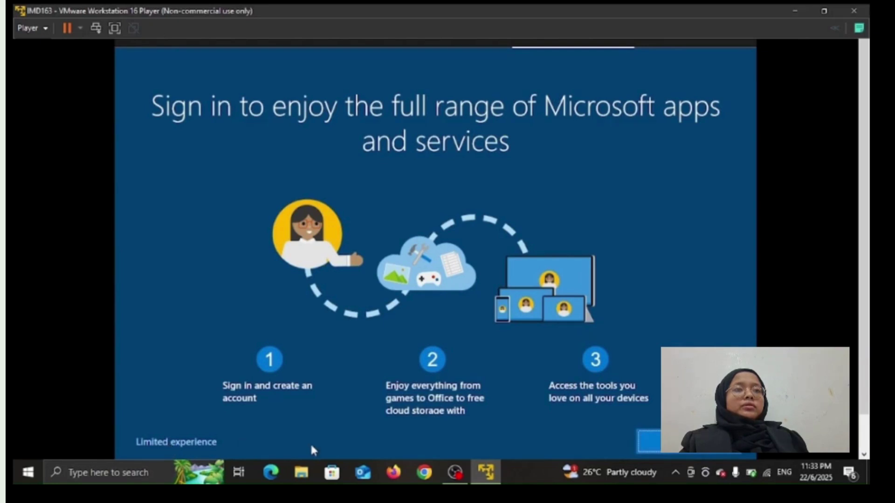
left_click(195, 443)
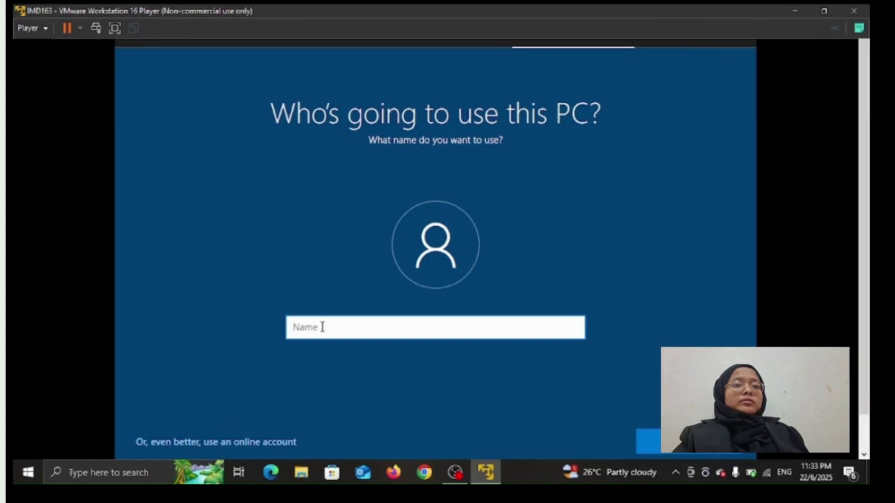
Name the new local account 'imd16', then set and confirm its password
type("imd163")
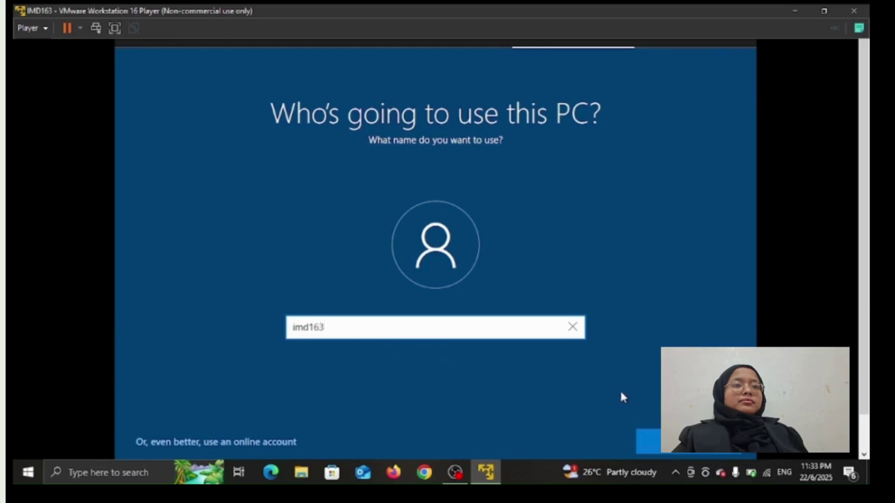
left_click(657, 434)
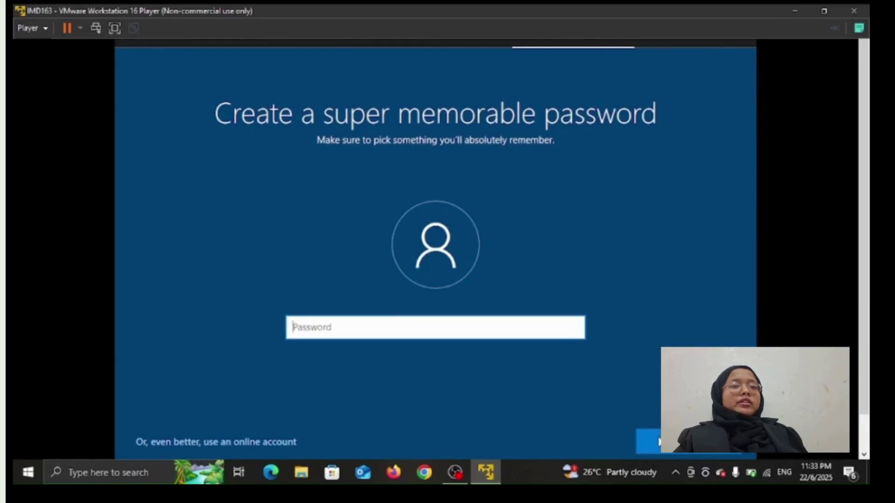
type("•••")
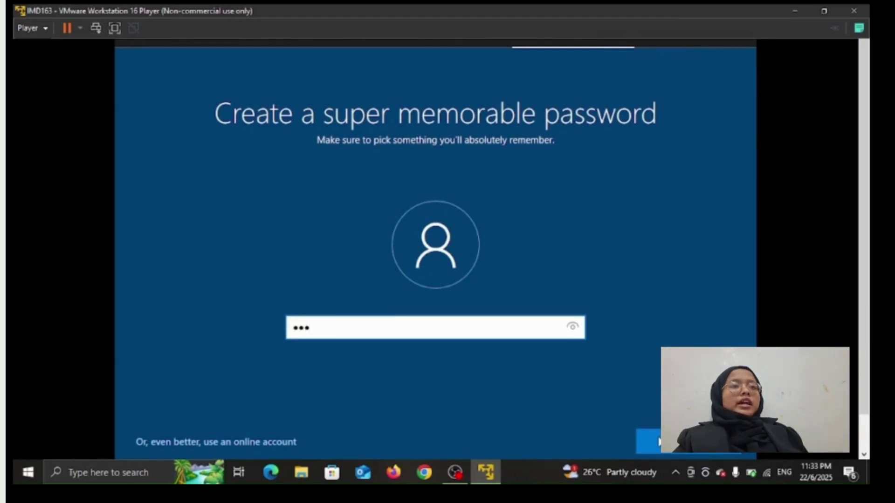
left_click(575, 328)
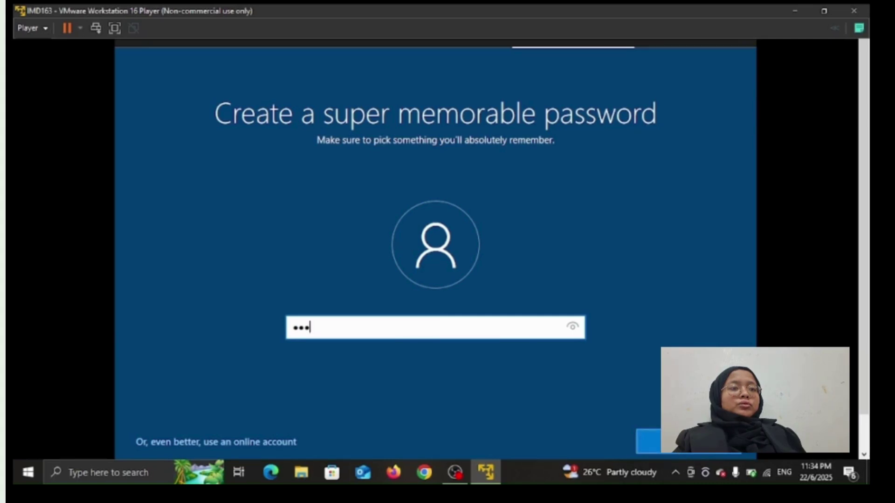
key("Return")
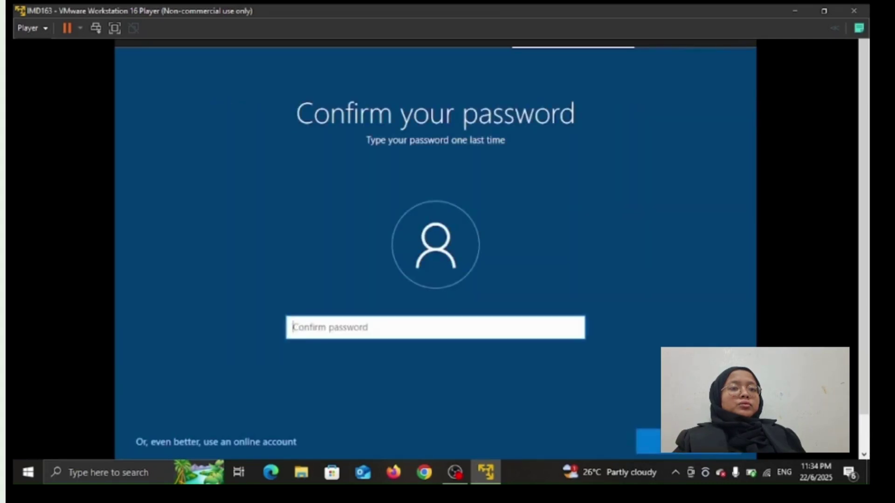
type("123")
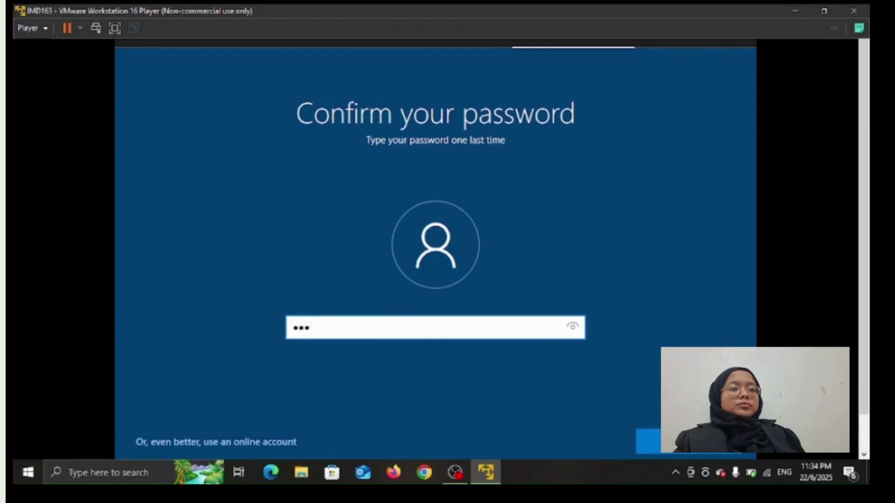
key("Return")
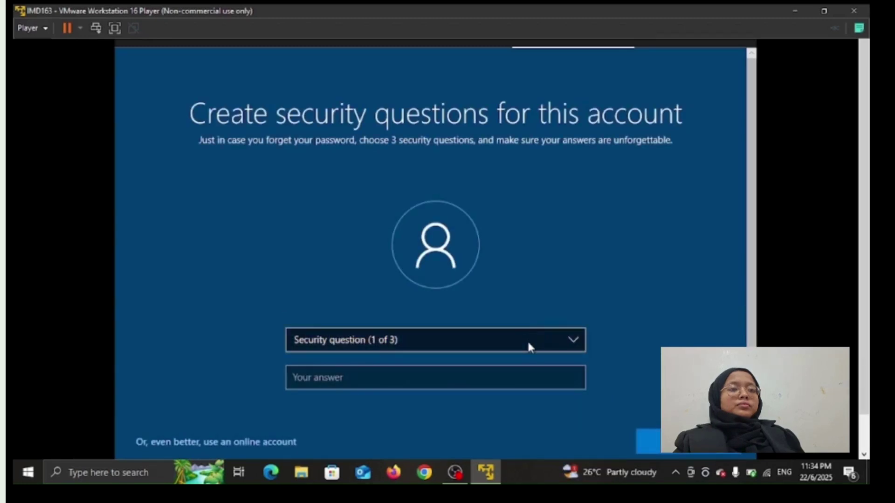
Answer the first pet's name and city of birth security questions with 'a'
left_click(527, 342)
key("Return")
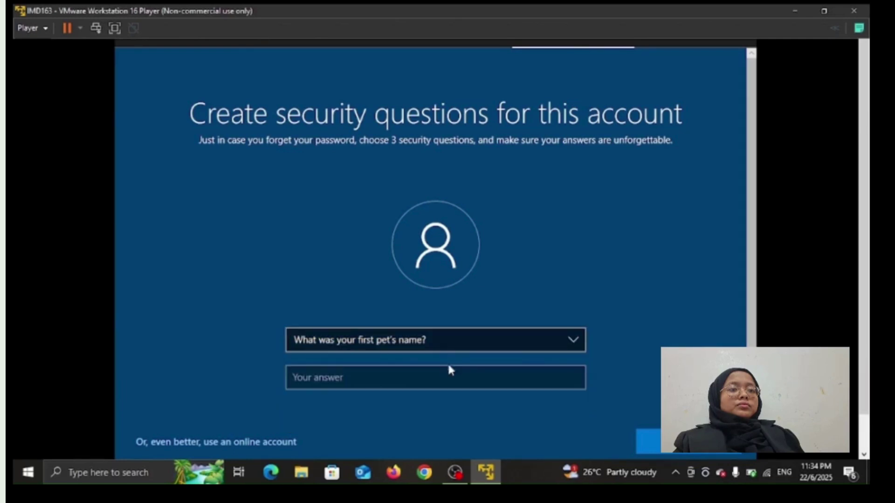
left_click(450, 371)
type("a")
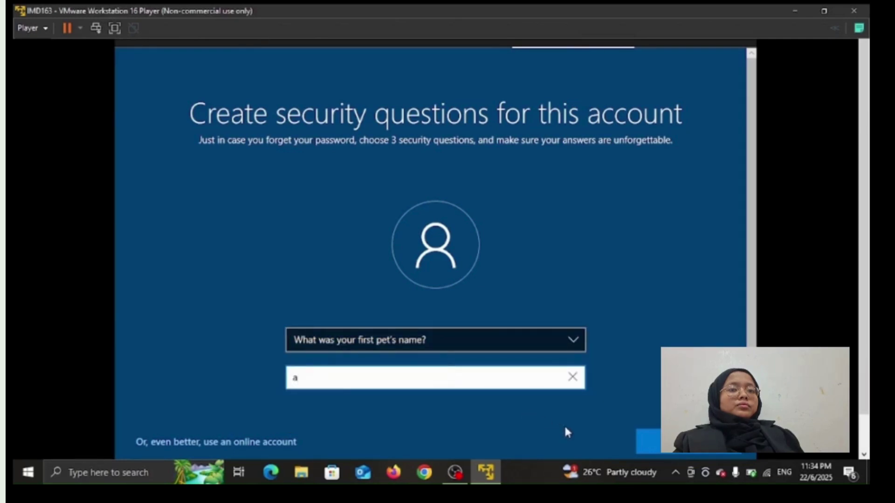
left_click(649, 438)
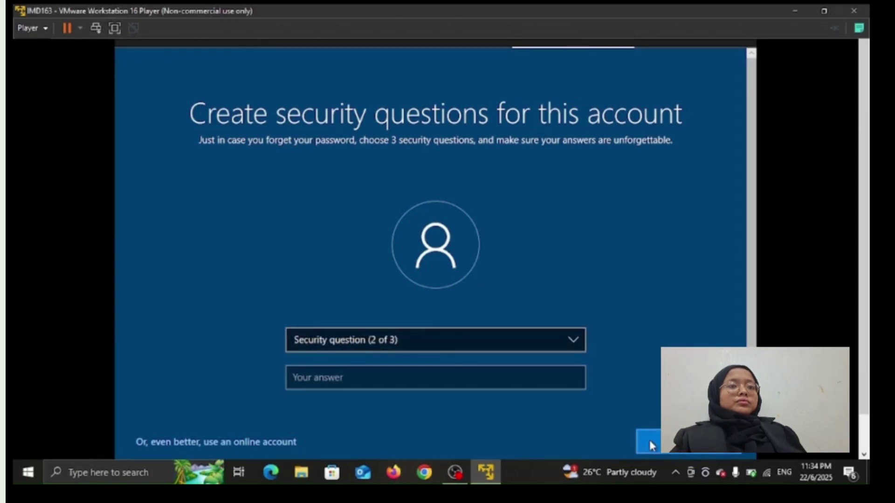
left_click(520, 344)
left_click(511, 361)
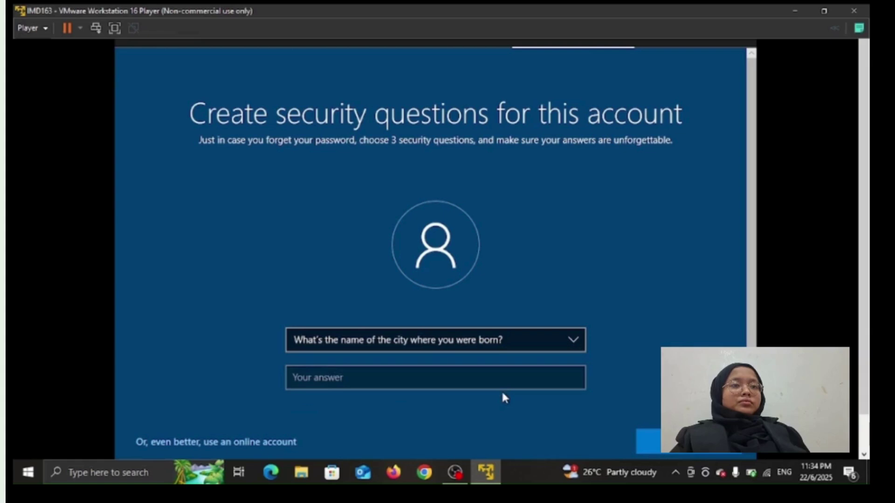
left_click(498, 382)
type("a")
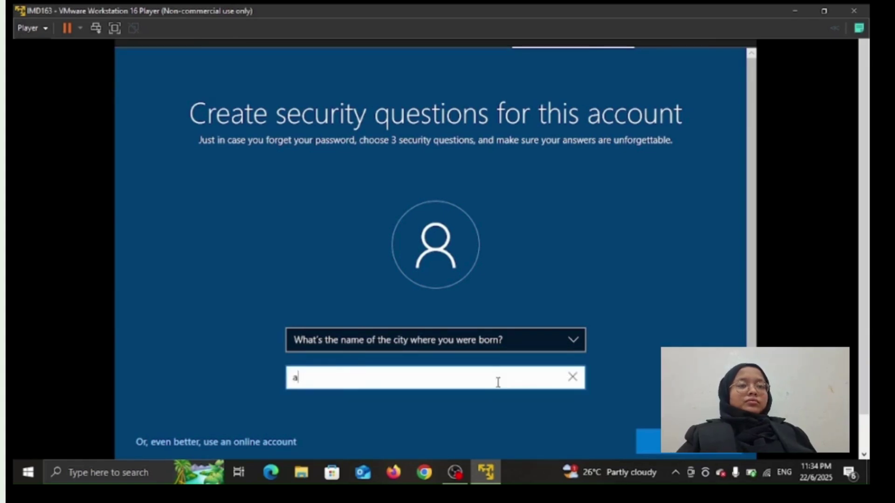
left_click(651, 434)
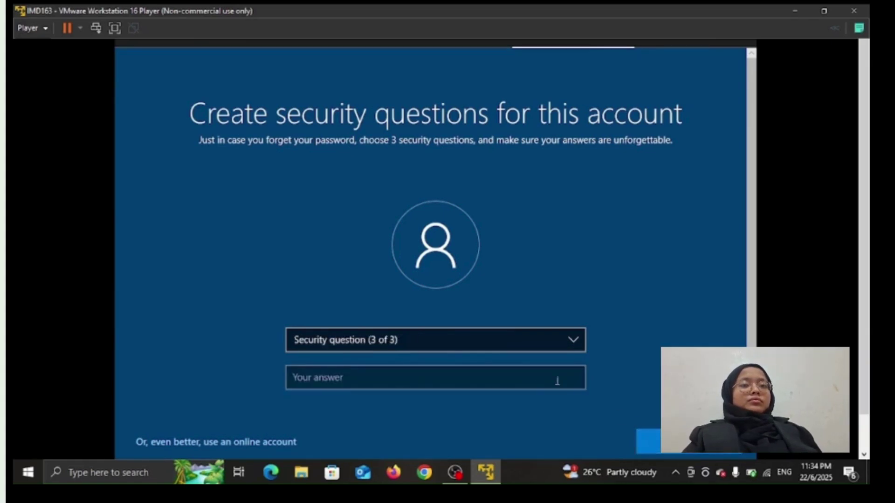
left_click(499, 346)
left_click(499, 352)
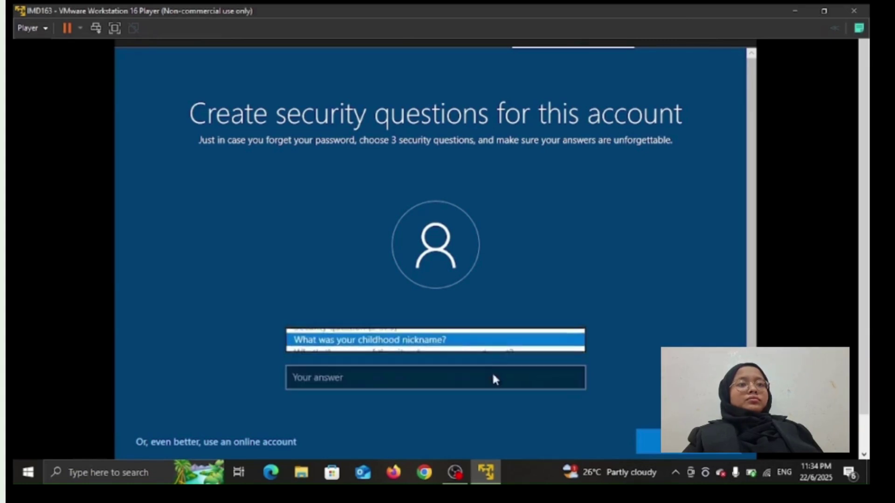
left_click(494, 378)
type("a")
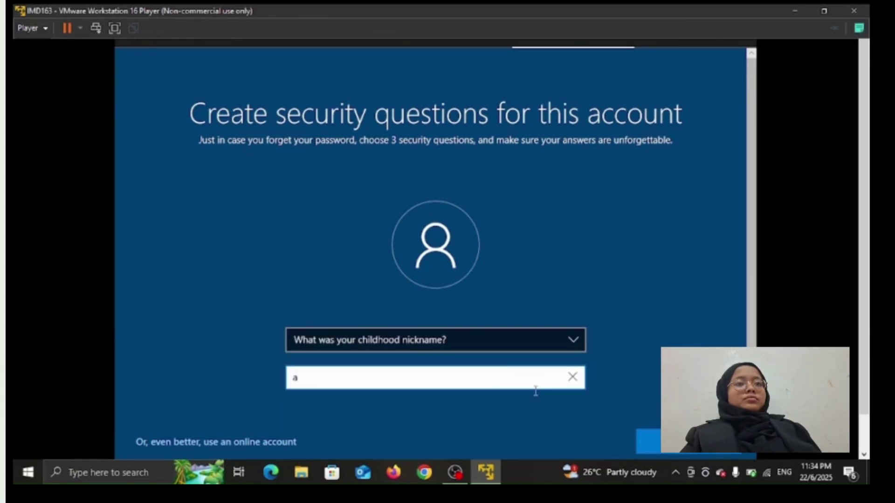
left_click(651, 446)
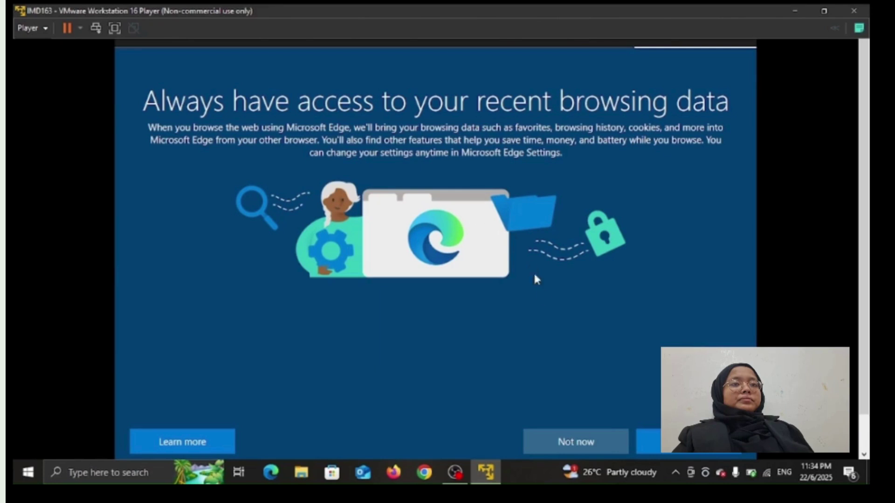
Choose 'Not now' to skip importing browsing data into Edge
left_click(568, 442)
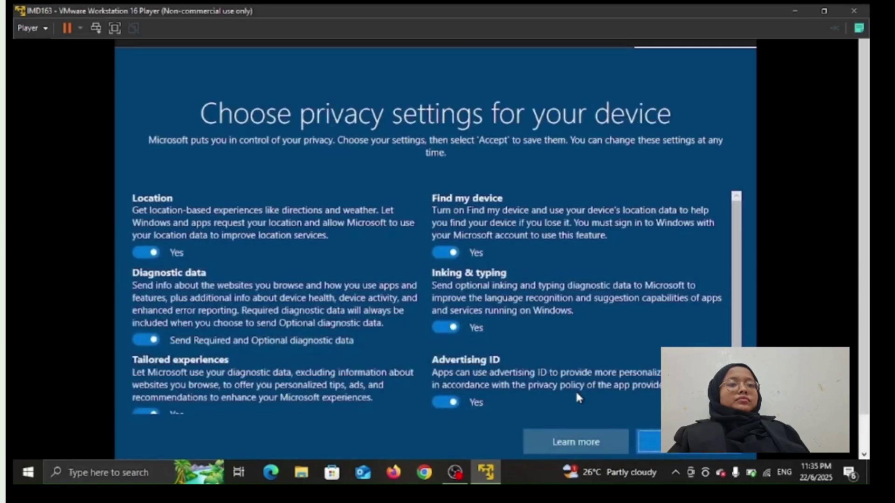
Accept the default privacy settings to finish Windows setup
left_click(657, 447)
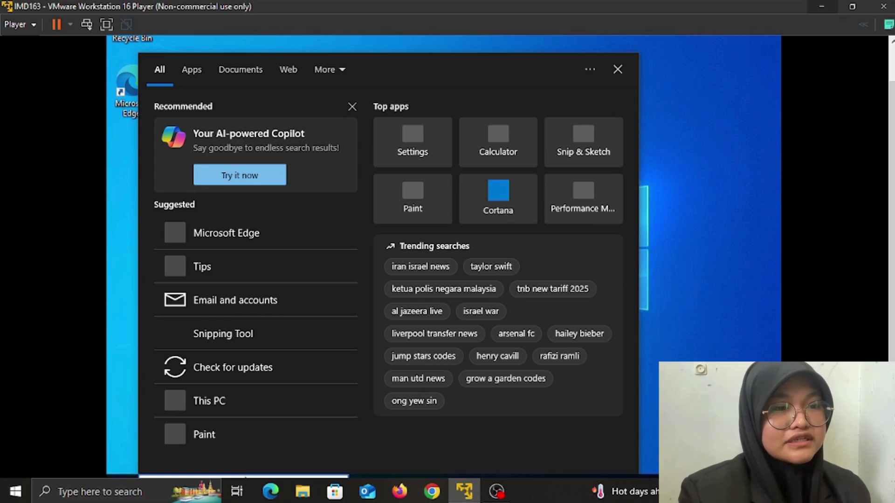
Search 'time zone' and open 'Change the date and time' settings
type("t")
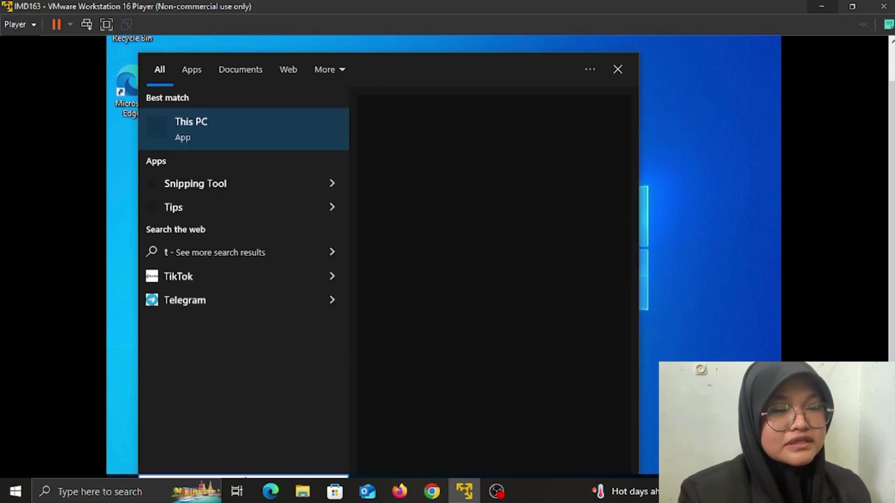
type("i")
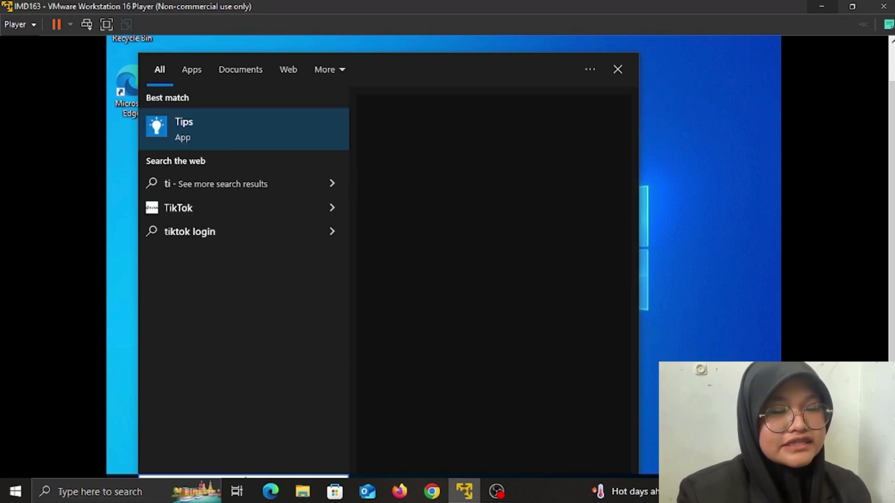
type("me")
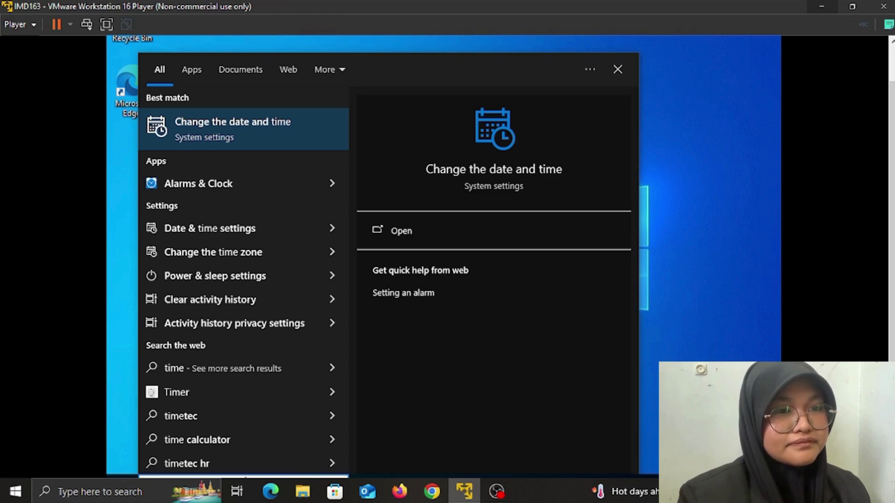
type(" zone")
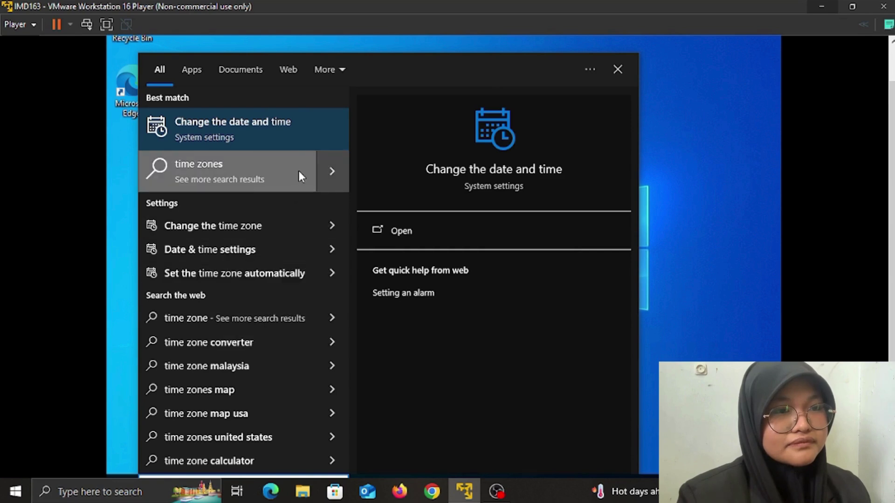
left_click(313, 135)
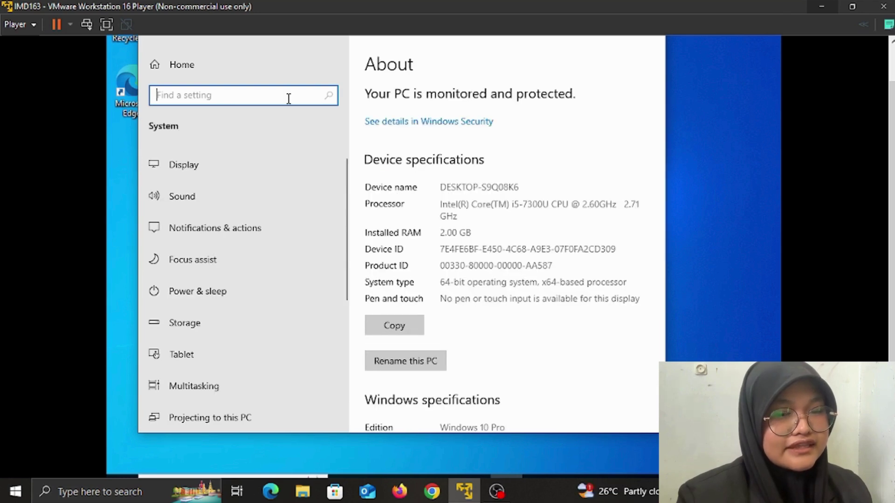
Run msinfo32 to review the System Summary, then close System Information and Settings
key("super+r")
type("m")
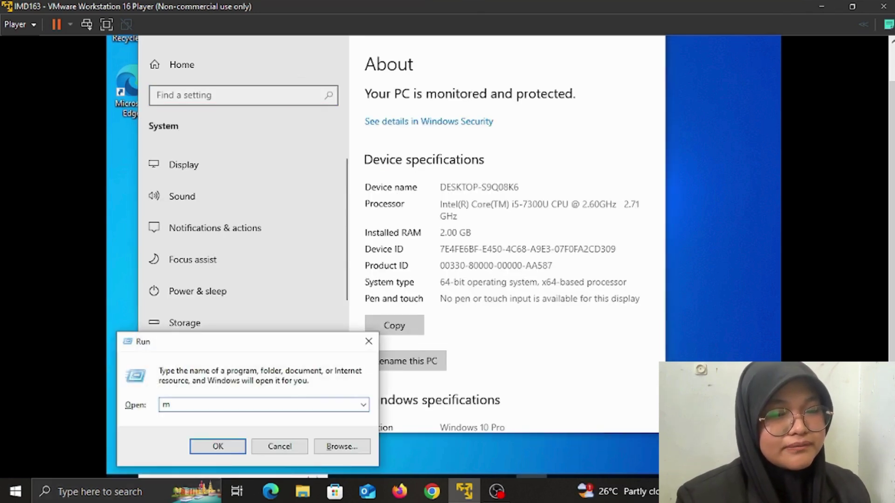
type("sinfo")
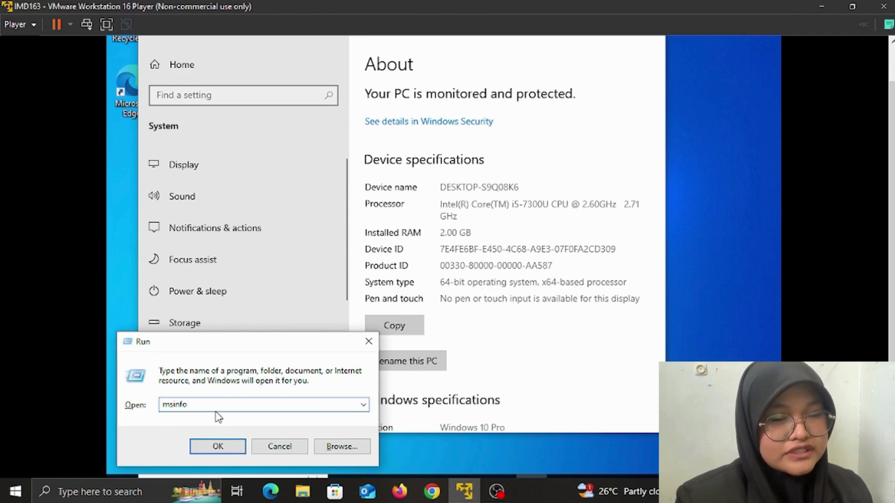
type("32")
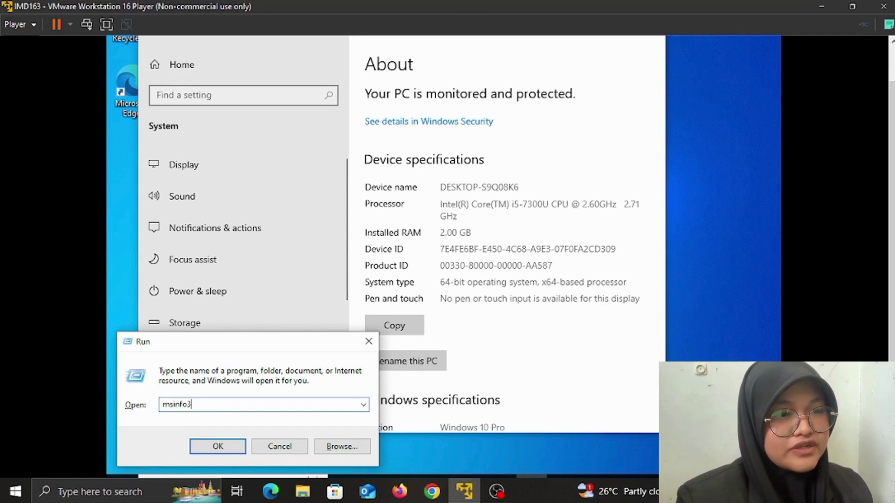
left_click(211, 451)
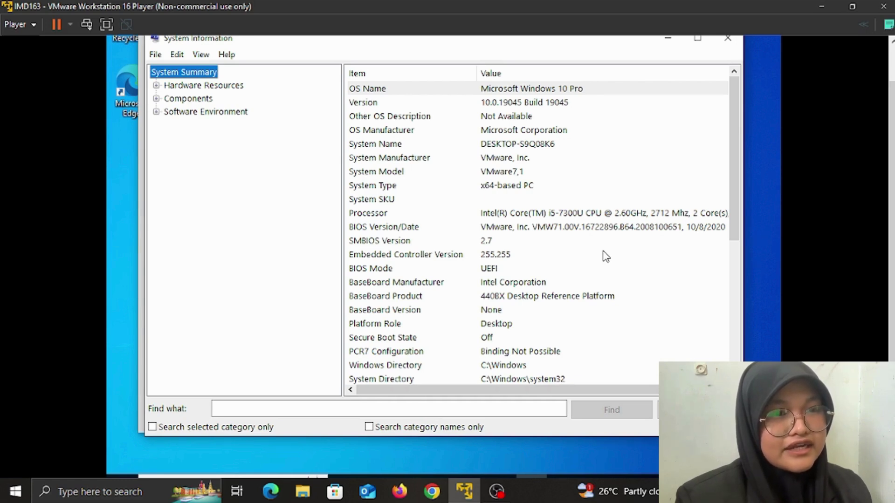
scroll(606, 256, "right", 3)
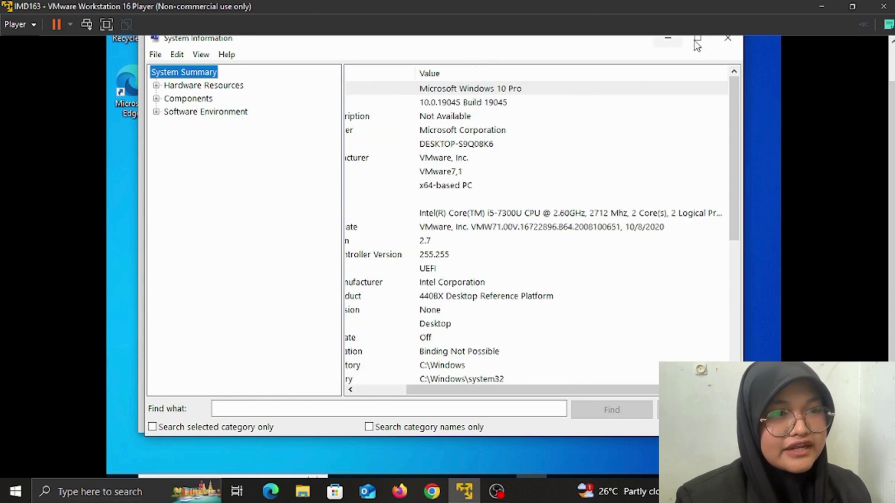
left_click(726, 42)
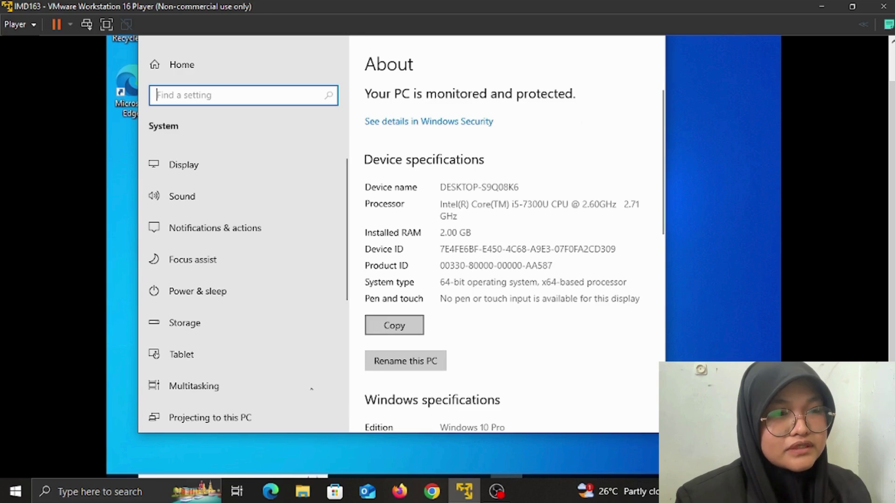
left_click(651, 42)
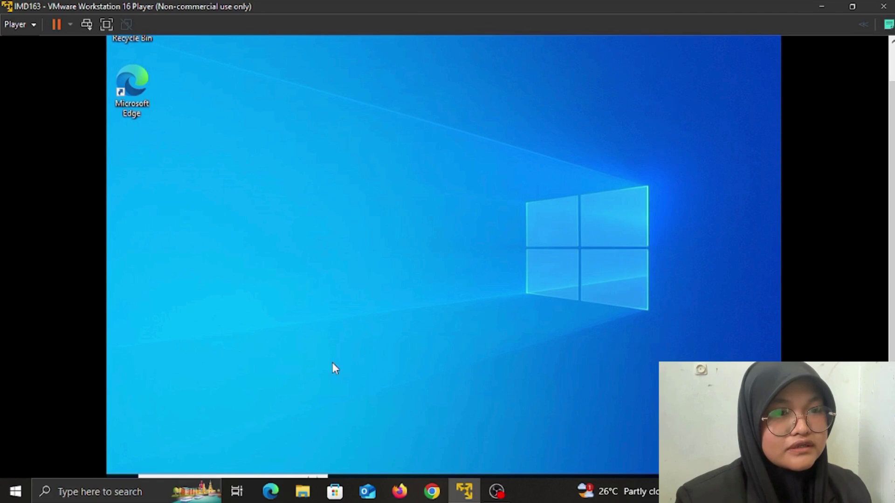
Search 'parti' and open 'Create and format hard disk partitions'
left_click(281, 477)
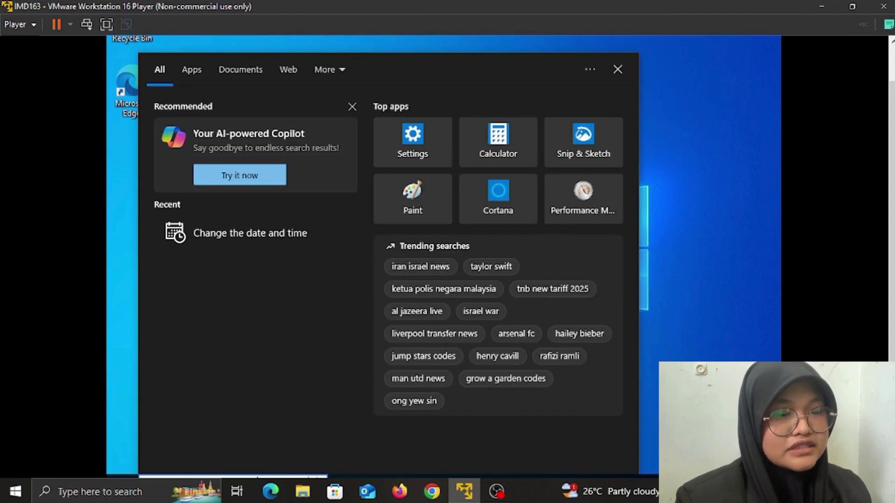
type("pa")
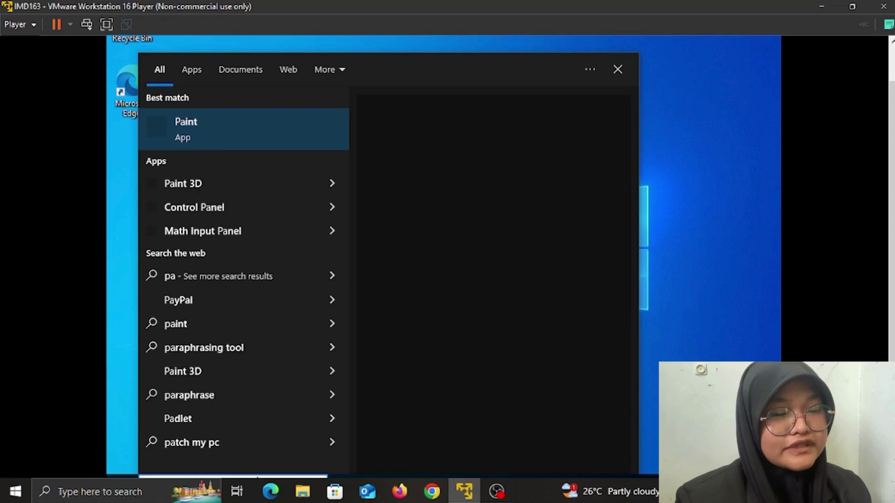
type("rti")
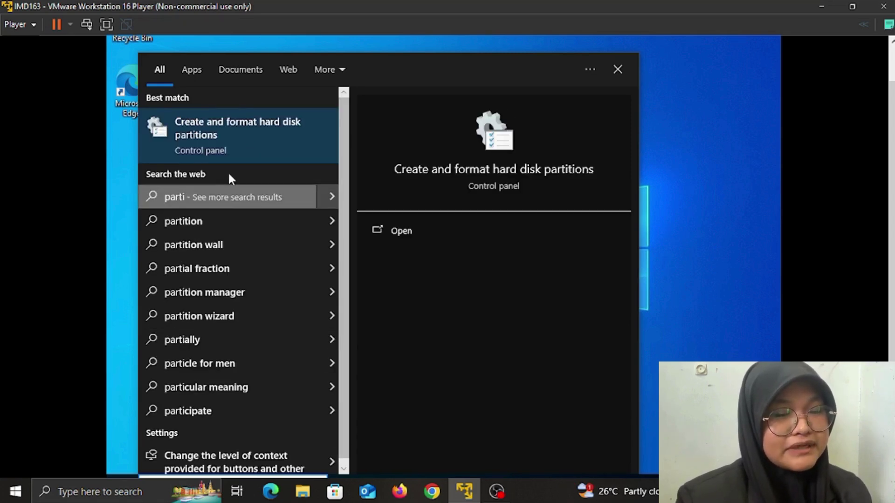
left_click(268, 136)
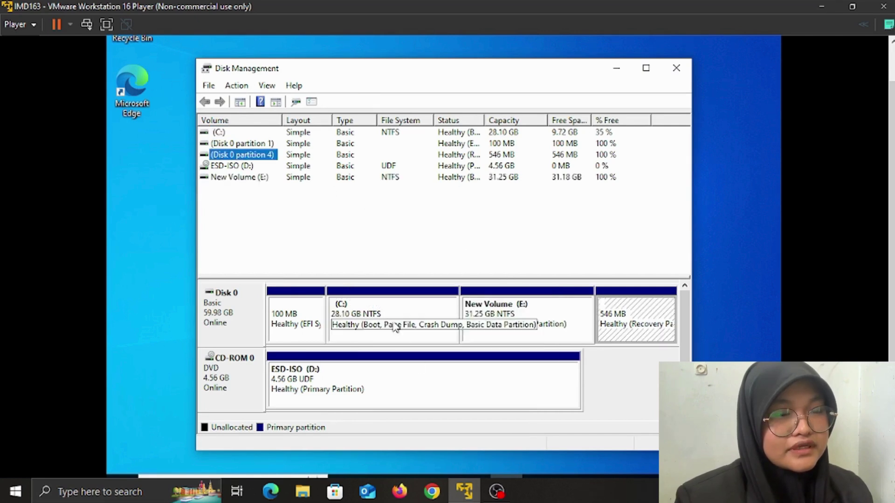
Shrink drive C: by 6000 MB instead of the suggested 9838 MB
left_click(394, 325)
right_click(392, 322)
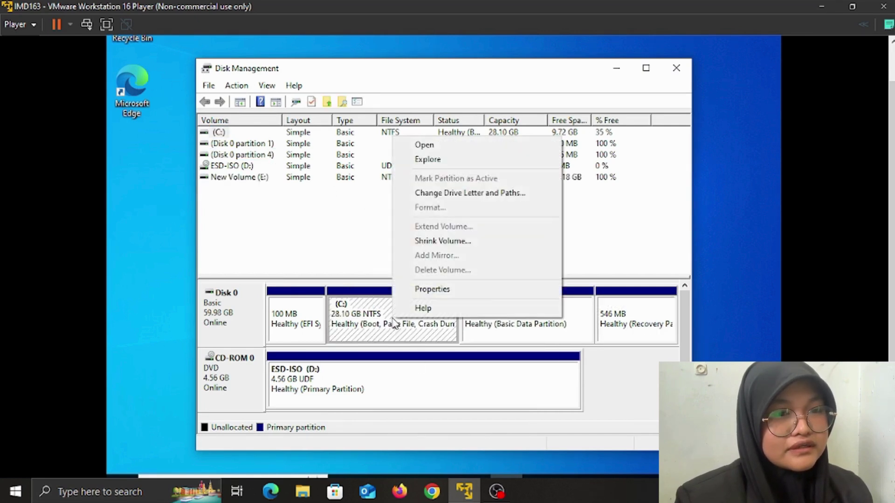
left_click(448, 240)
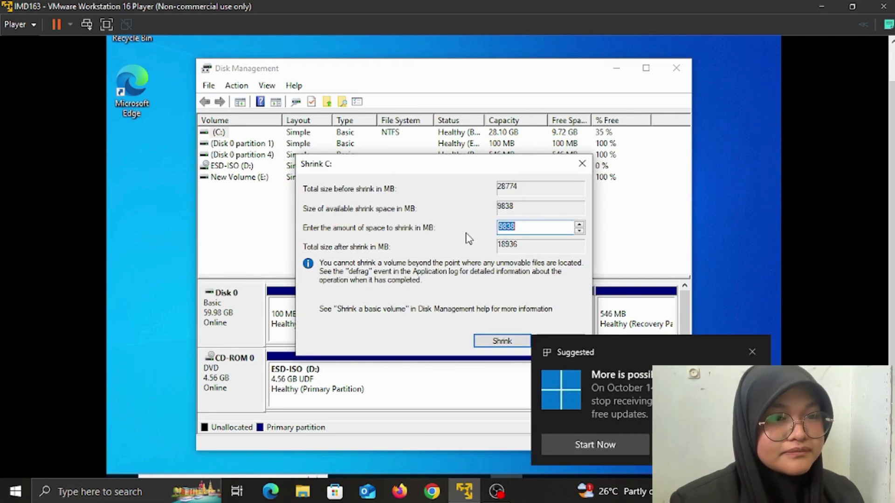
left_click(541, 231)
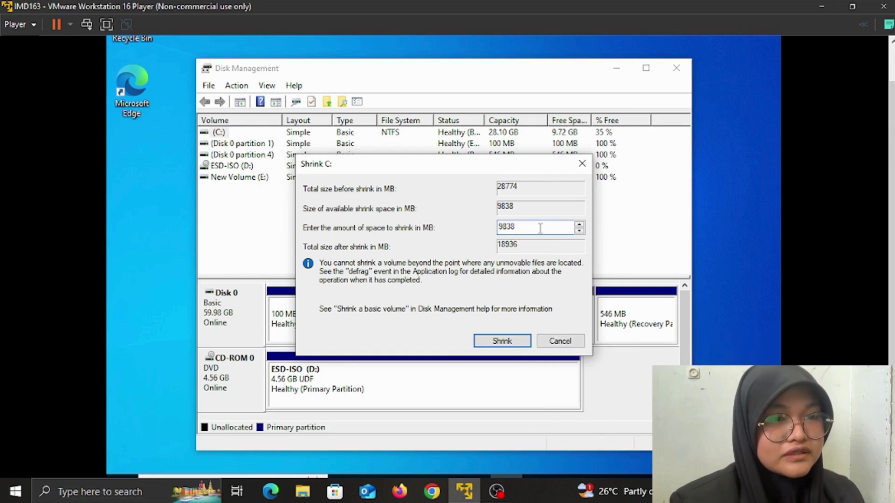
key("BackSpace")
key("BackSpace")
key("BackSpace")
key("BackSpace")
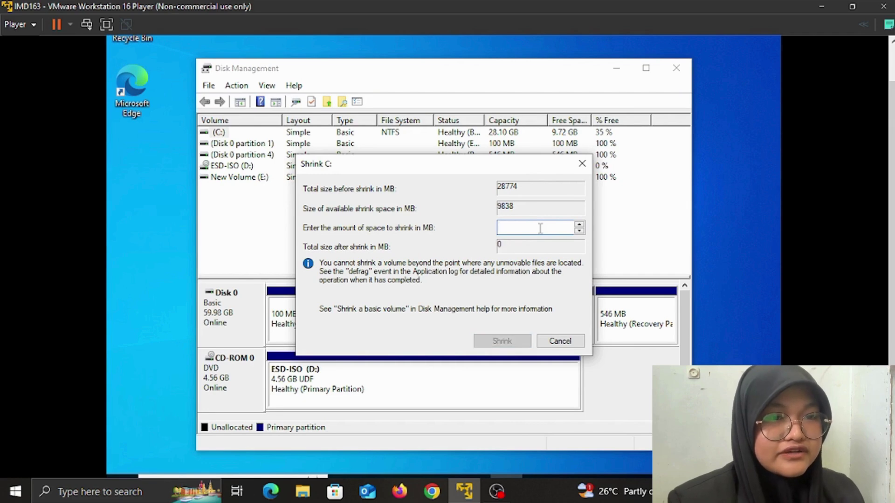
type("6000")
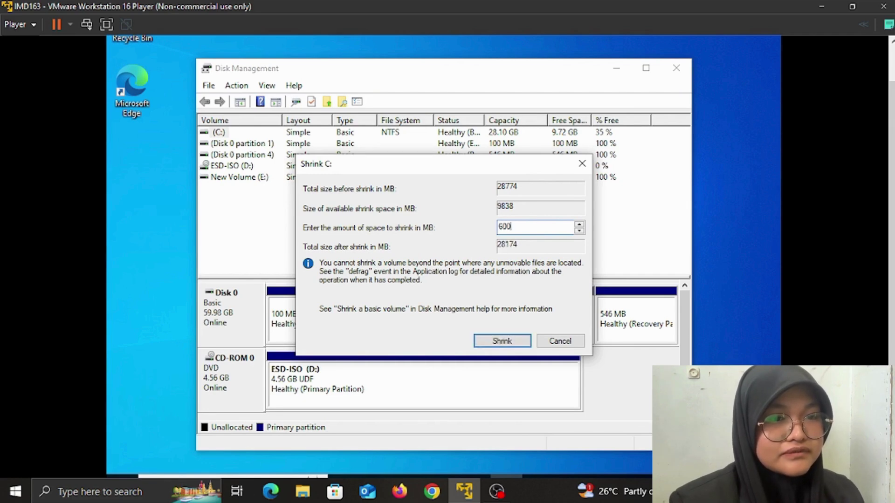
left_click(495, 343)
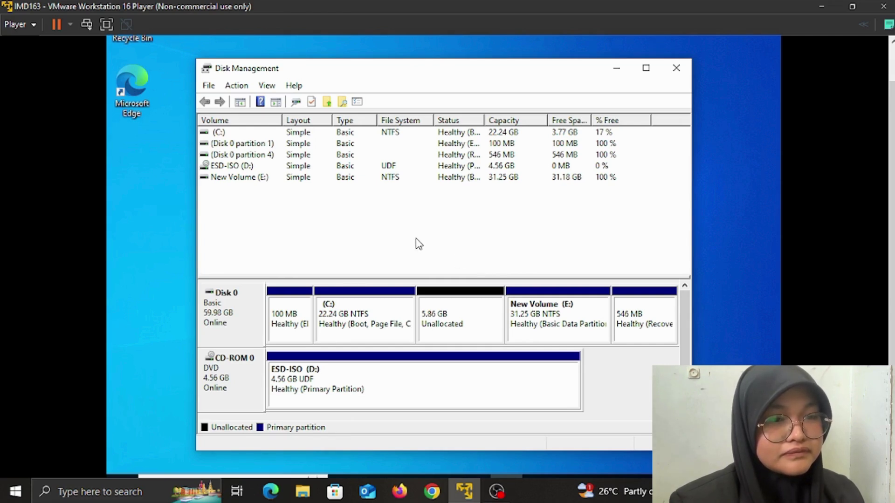
Create a 5999 MB simple volume on the unallocated space as F:, NTFS, labelled 'disc 3'
left_click(457, 319)
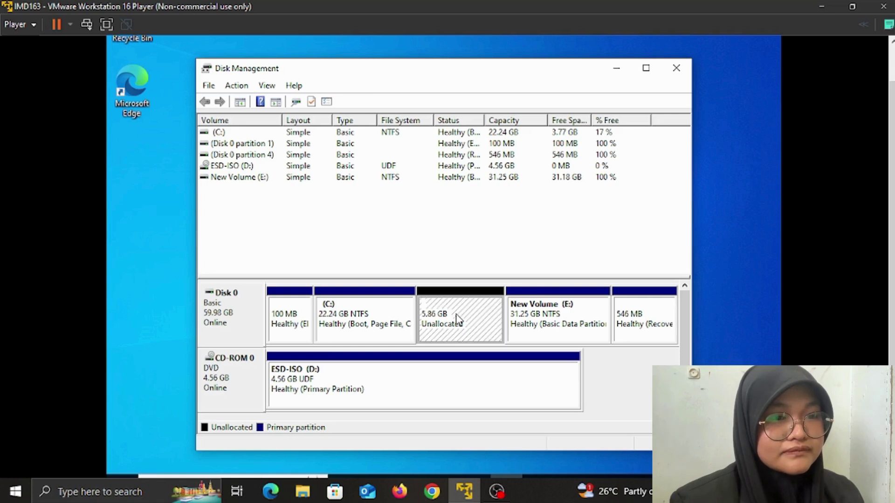
right_click(457, 320)
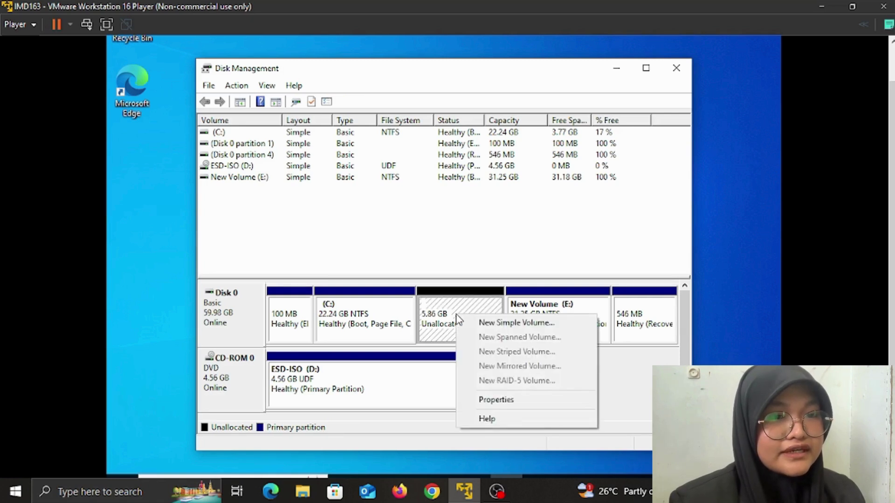
left_click(497, 324)
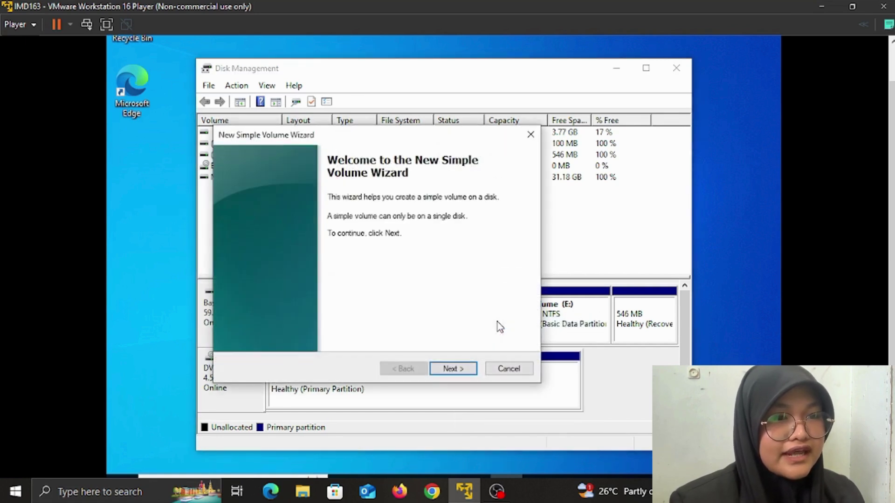
left_click(450, 371)
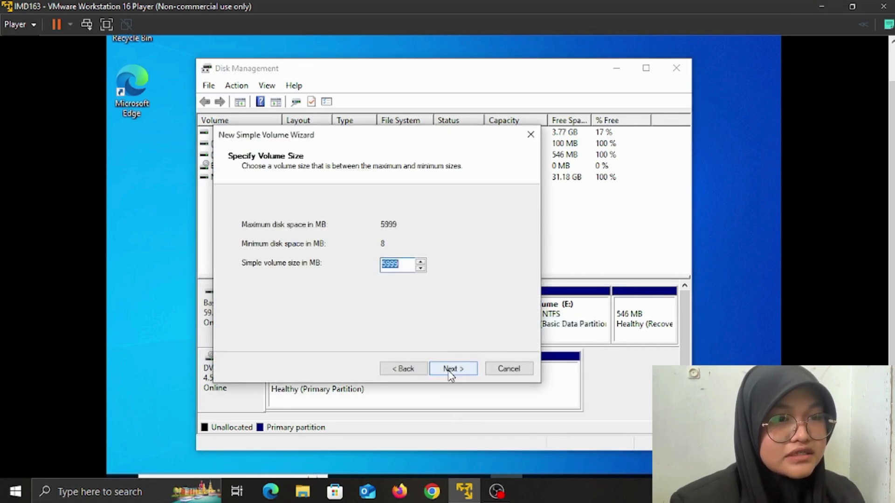
left_click(449, 371)
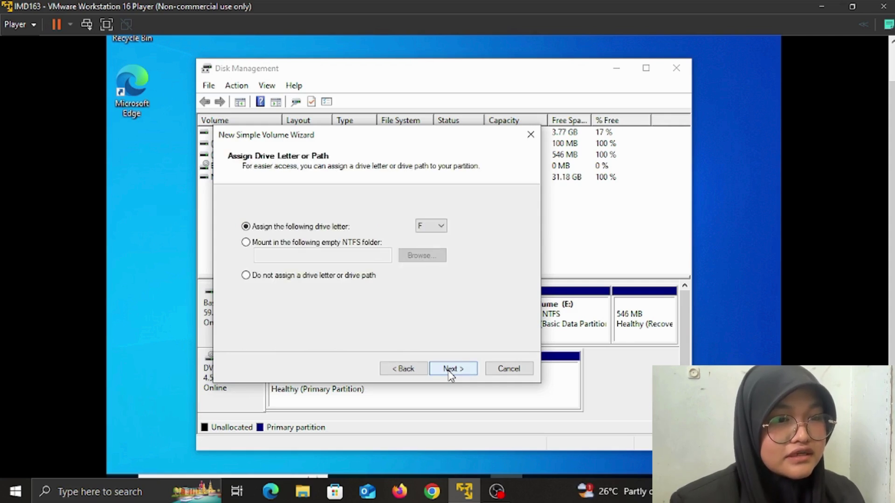
left_click(450, 371)
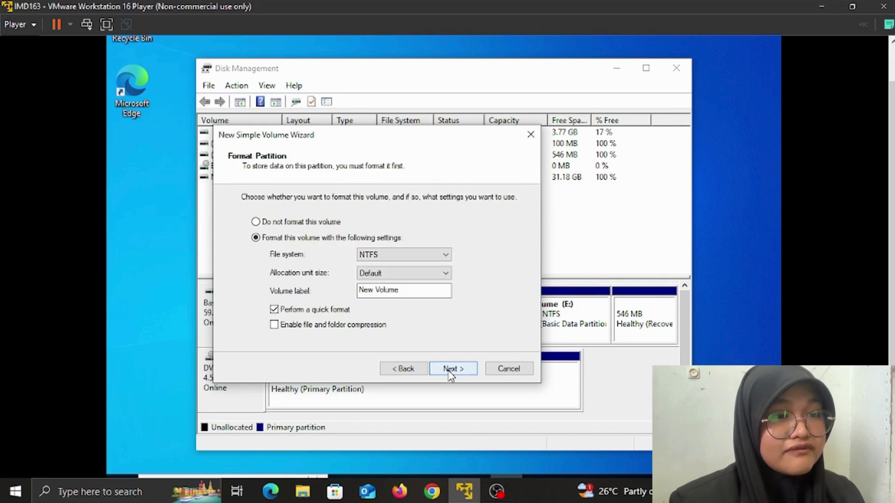
left_click(426, 291)
key("BackSpace")
key("BackSpace")
key("BackSpace")
key("BackSpace")
key("BackSpace")
key("BackSpace")
key("BackSpace")
key("BackSpace")
key("BackSpace")
key("BackSpace")
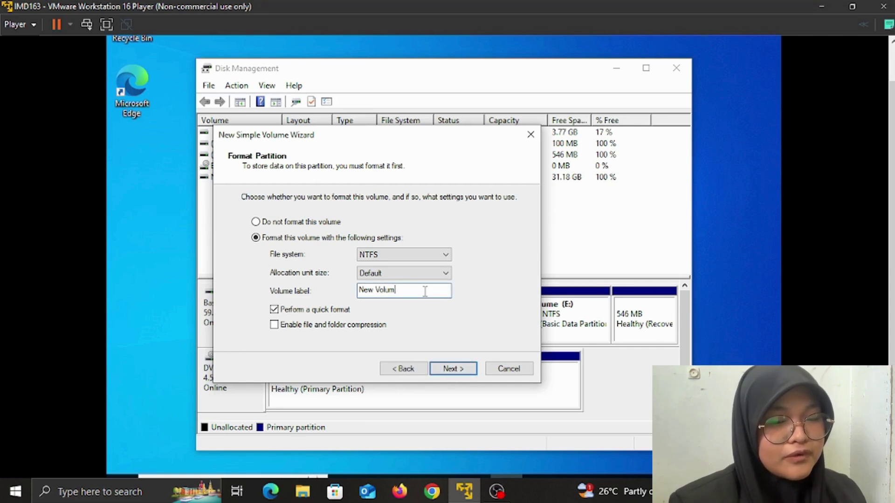
type("dis")
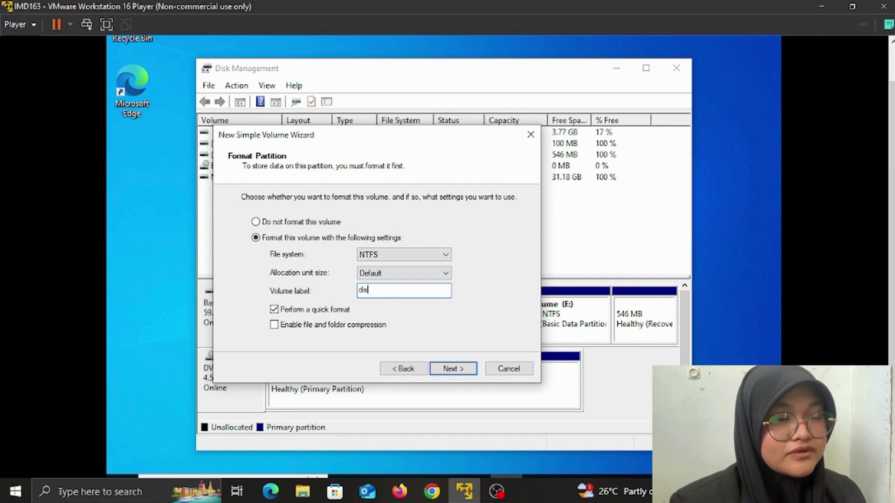
type("c")
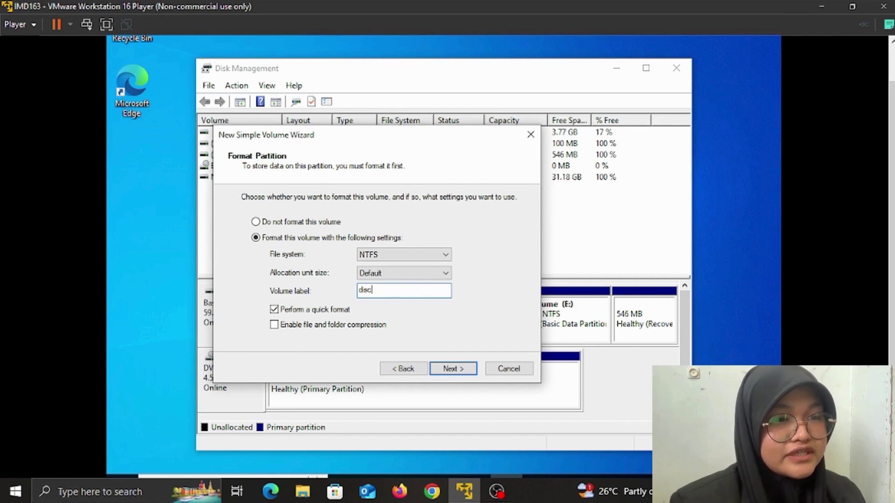
type(" 3")
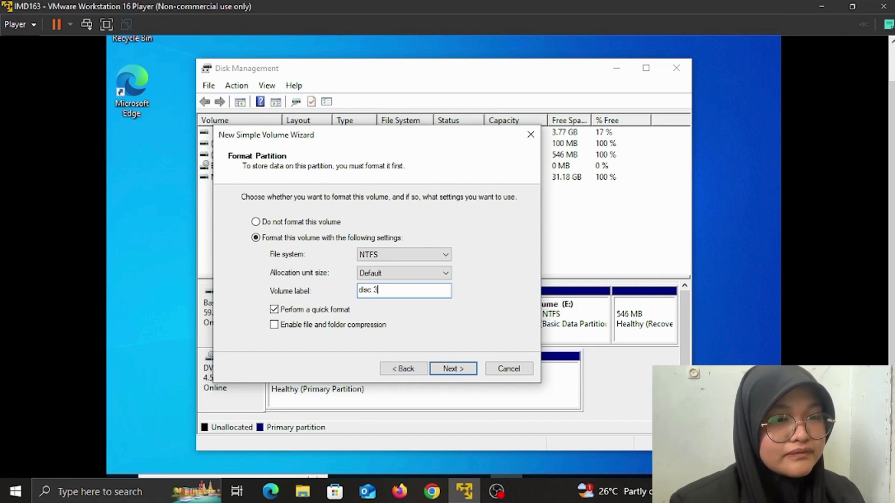
left_click(464, 370)
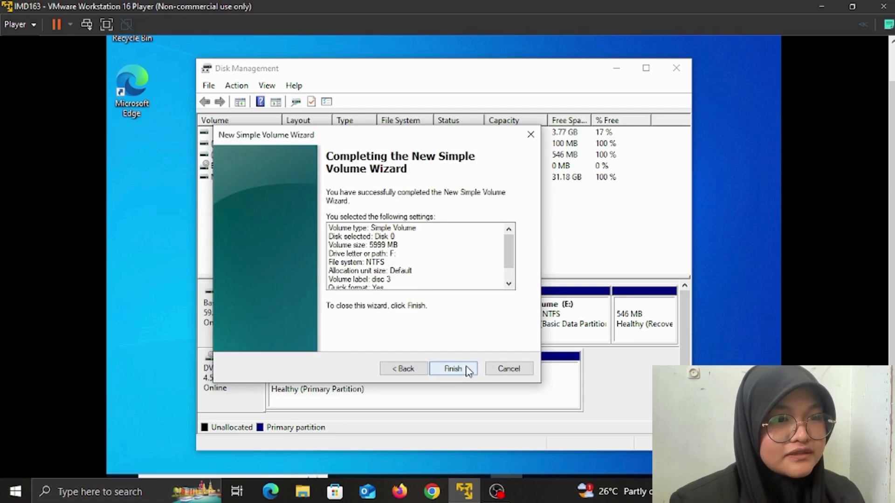
left_click(468, 370)
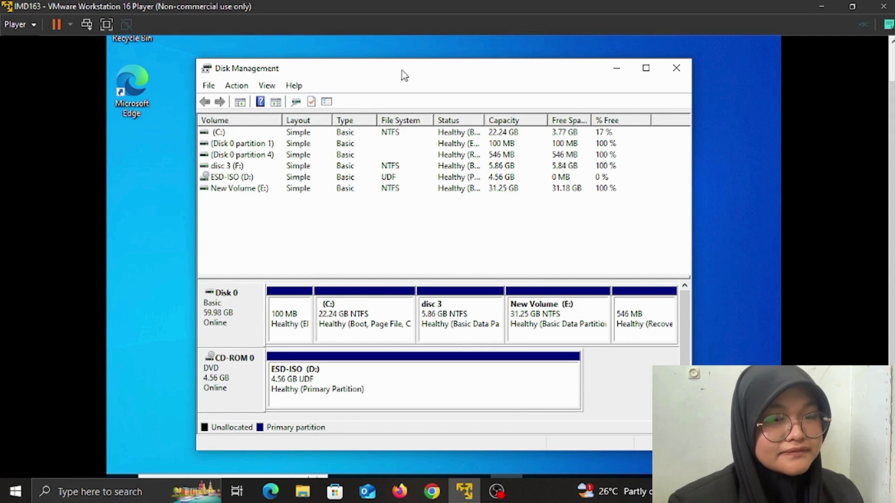
Close Disk Management and open the Change workgroup name settings from search
left_click(674, 71)
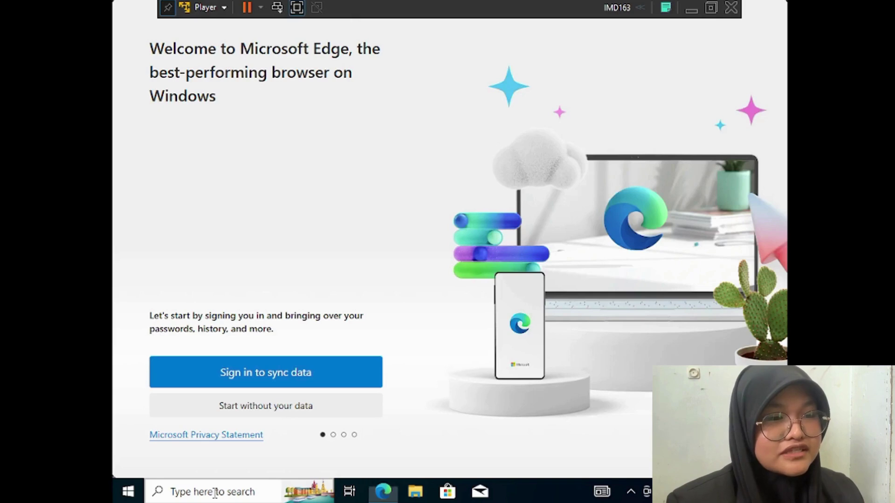
left_click(215, 495)
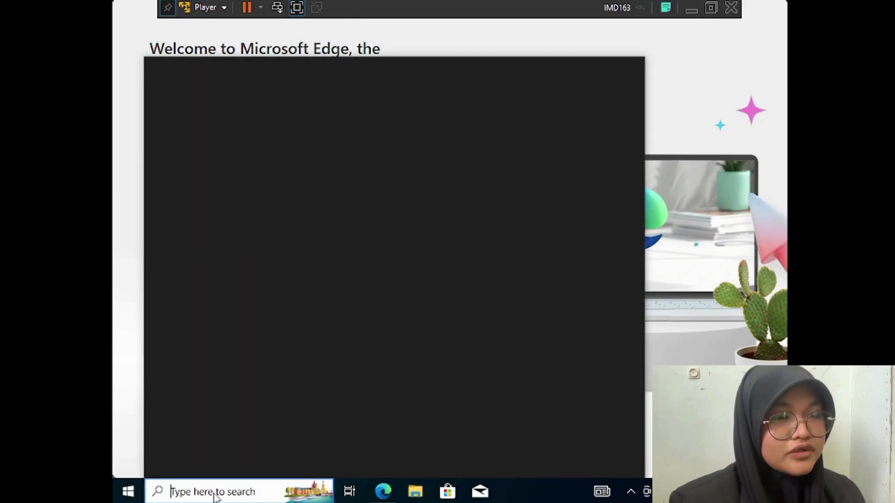
type("d")
type("han")
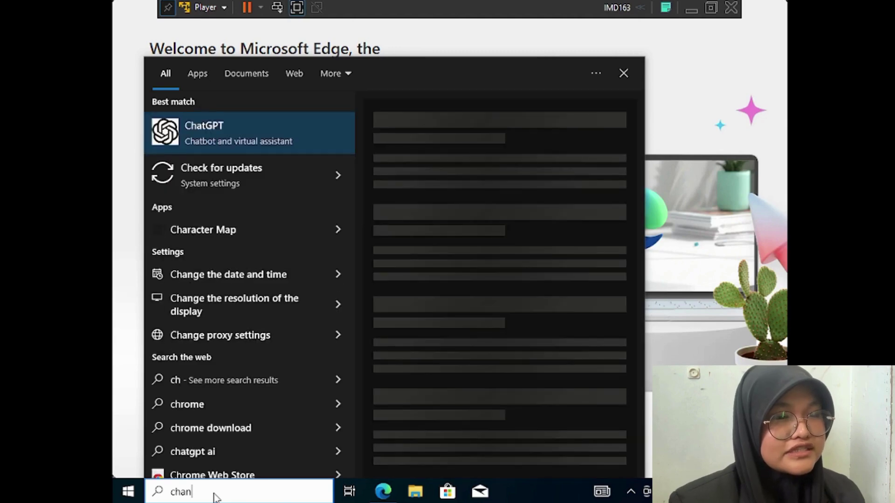
type("ge wo")
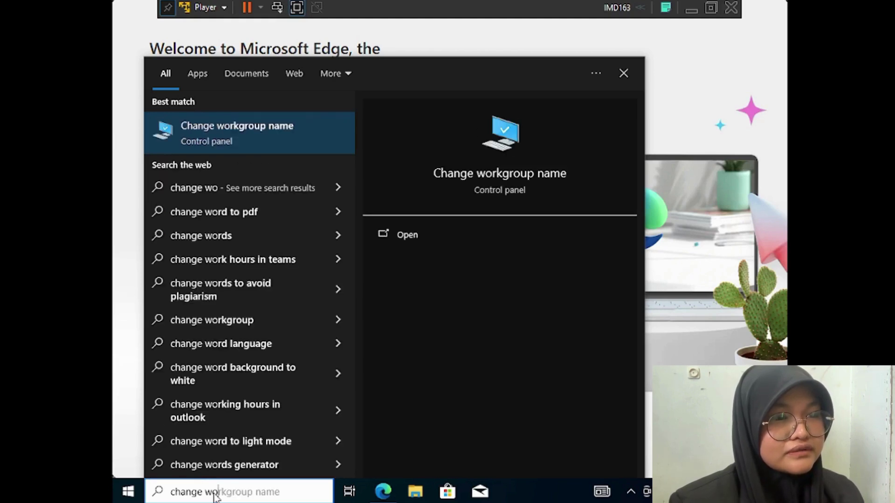
left_click(253, 141)
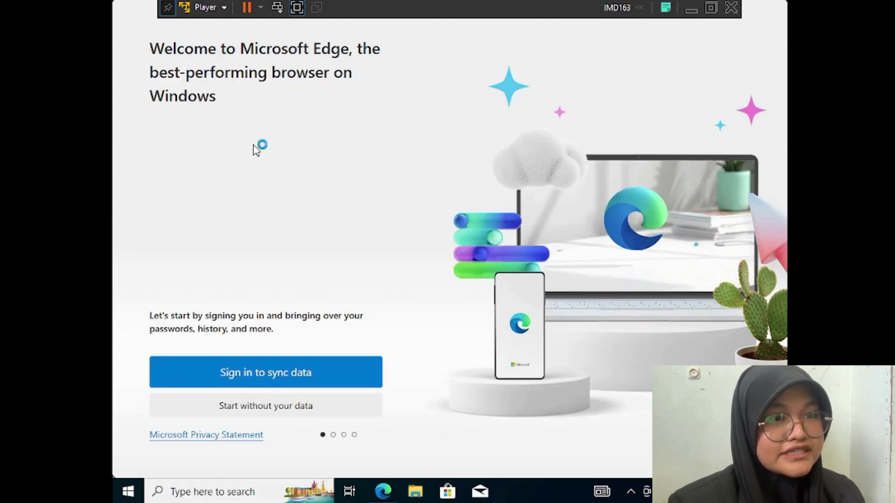
Join the IMD163 workgroup and restart the guest now to apply it
left_click(439, 296)
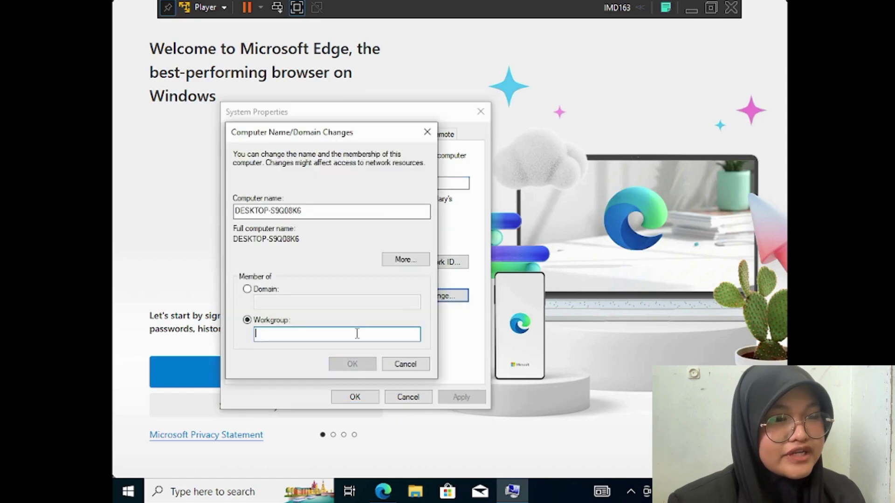
type("IMD1")
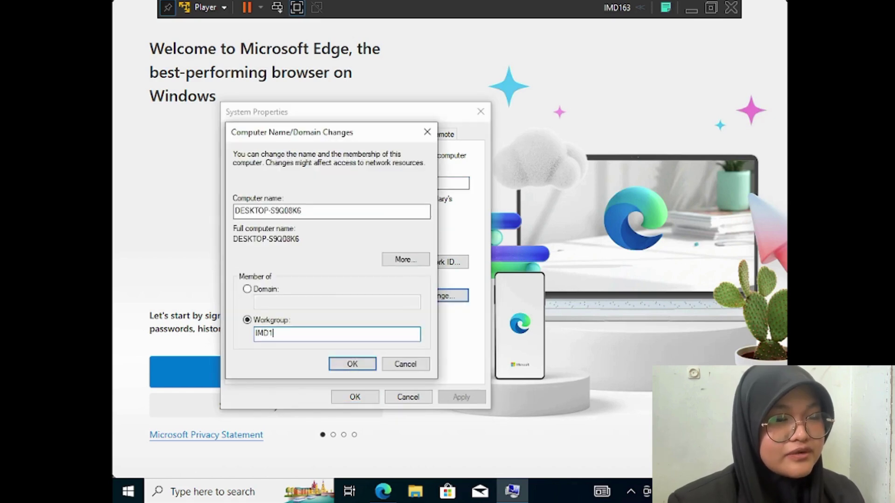
type("63")
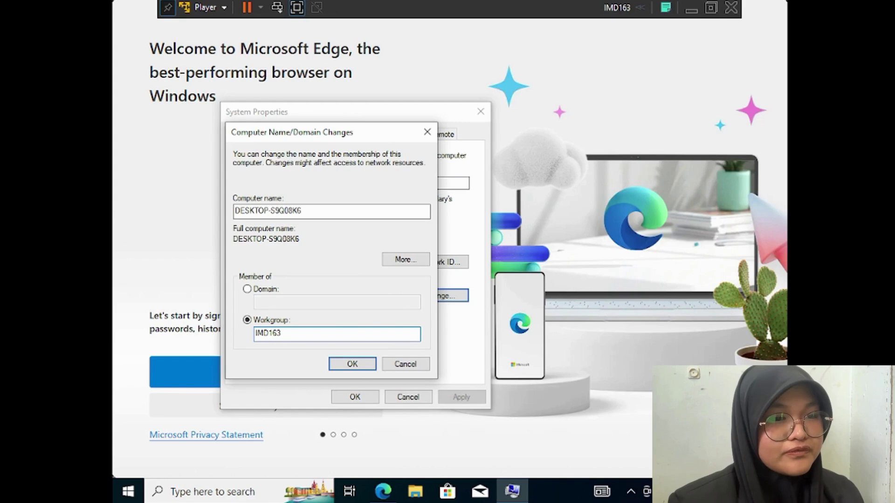
left_click(355, 366)
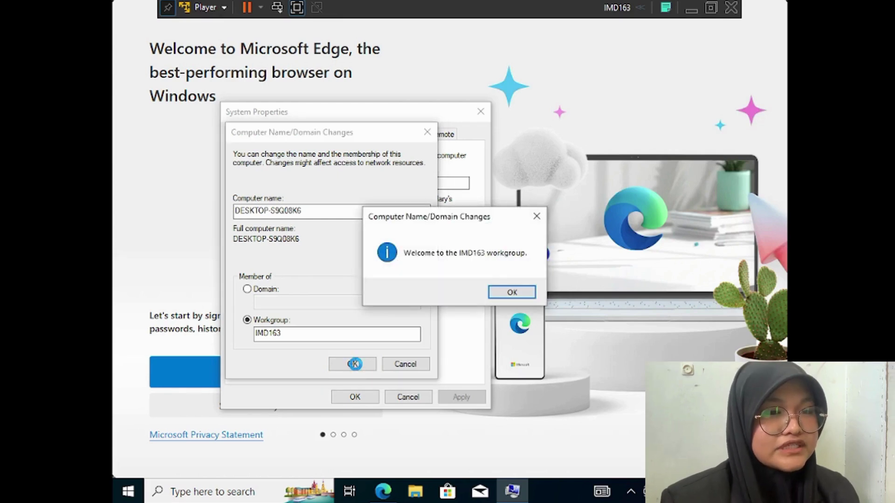
left_click(513, 292)
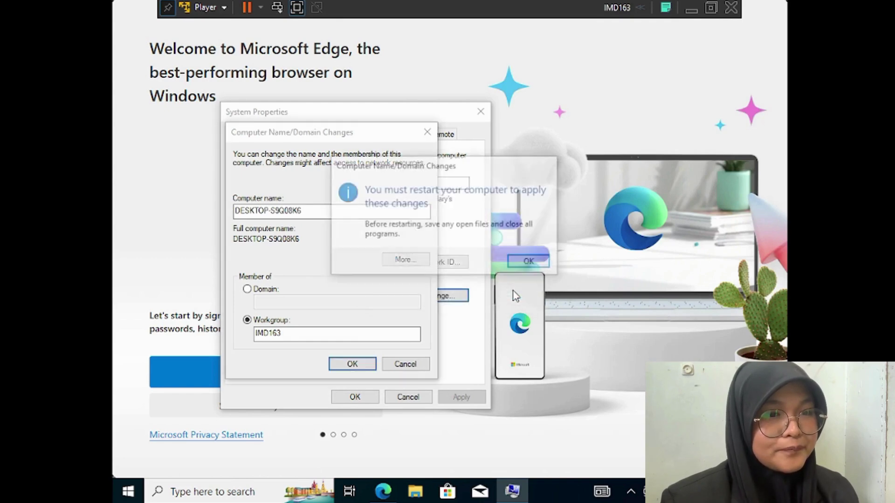
left_click(524, 265)
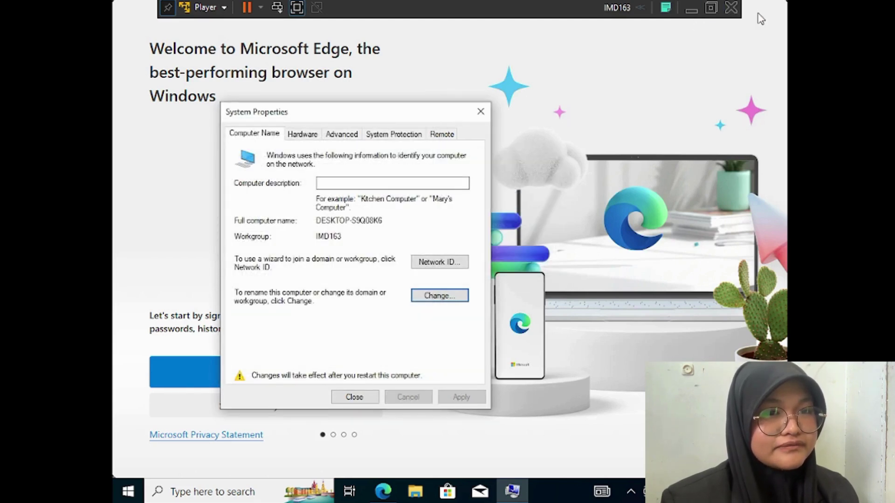
left_click(355, 398)
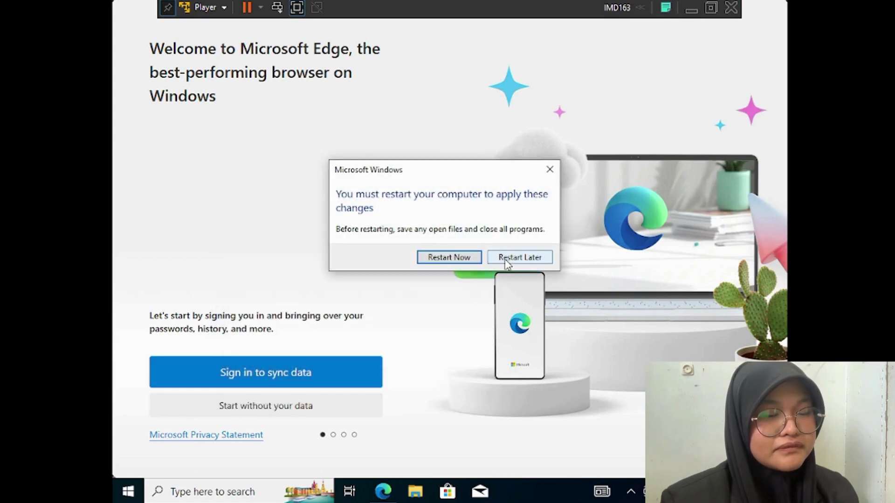
left_click(468, 261)
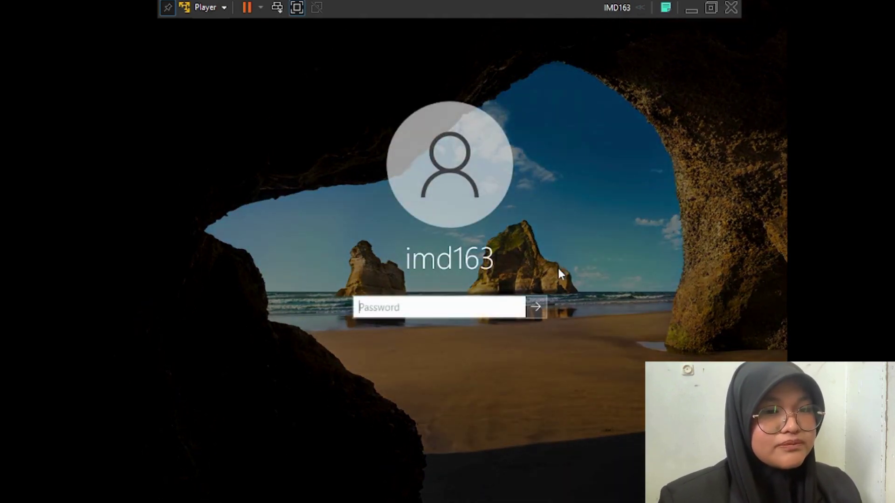
Sign in with the account password and open the Start menu
type("123")
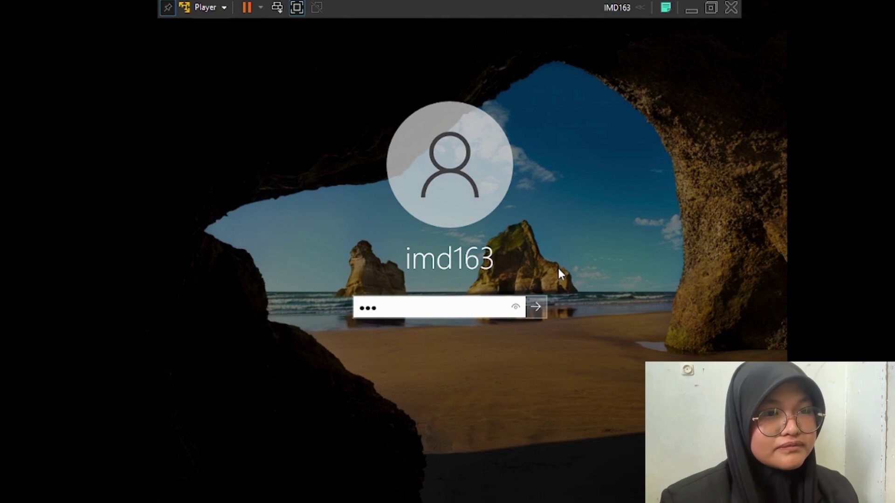
key("Return")
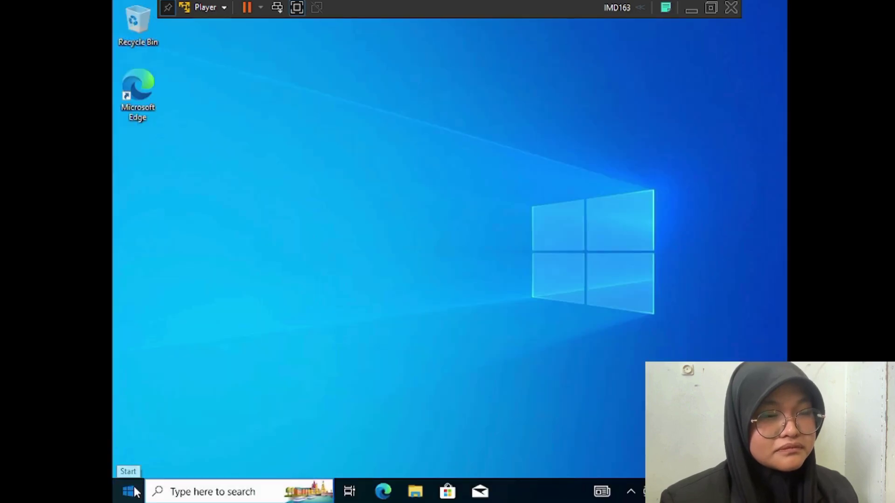
left_click(135, 489)
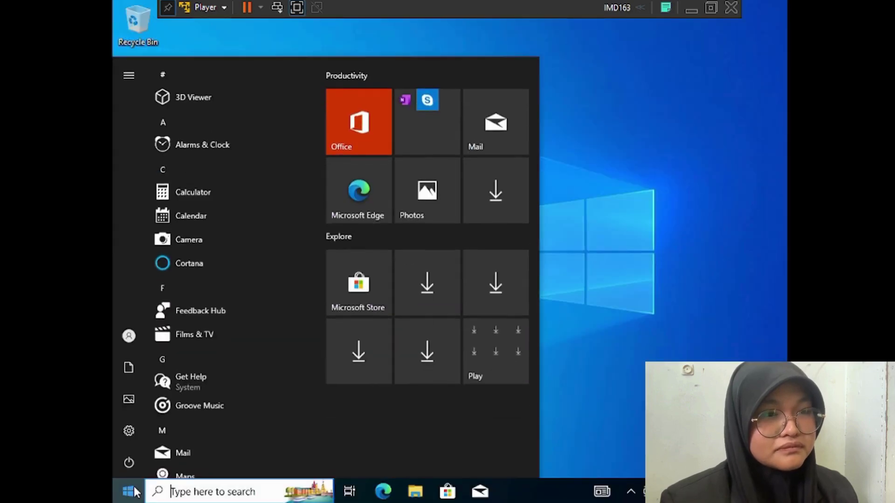
Search Settings for 'accoun', open the Your info page, and maximize the Settings window
mouse_move(131, 431)
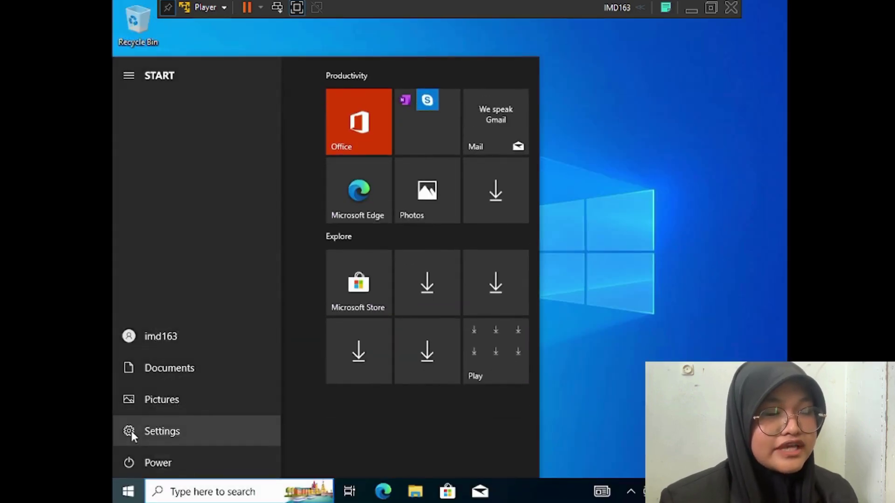
left_click(130, 431)
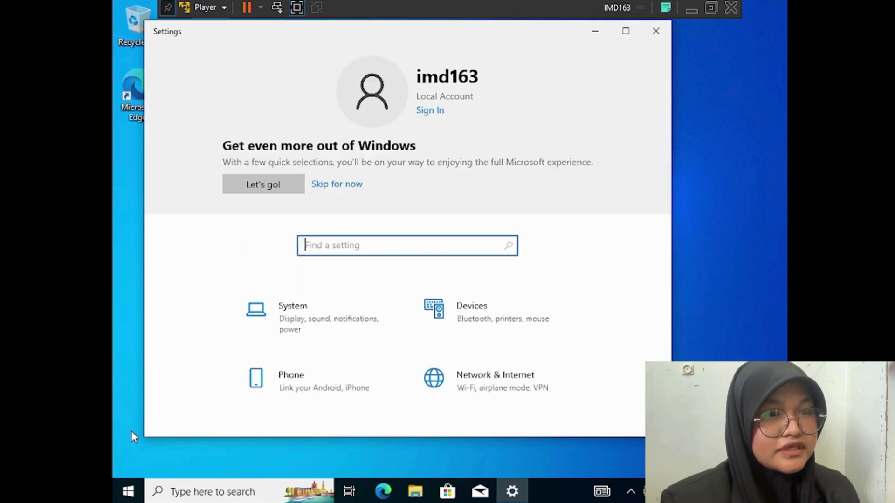
type("acc")
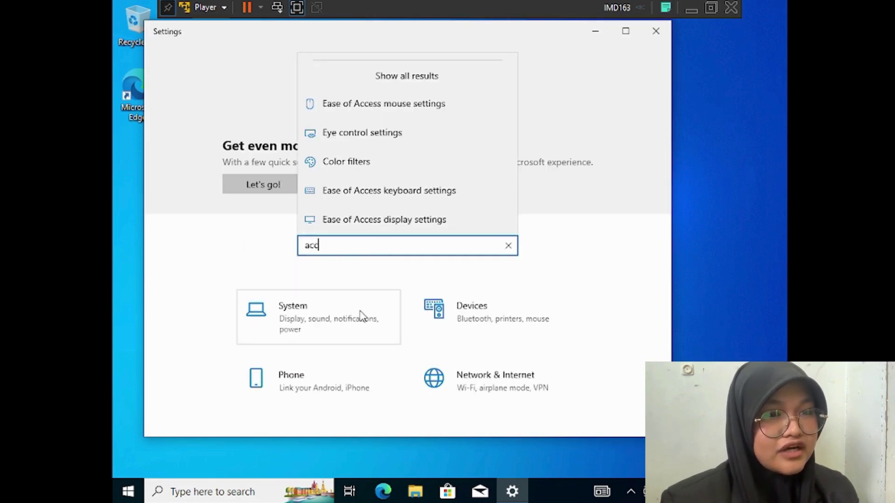
type("oun")
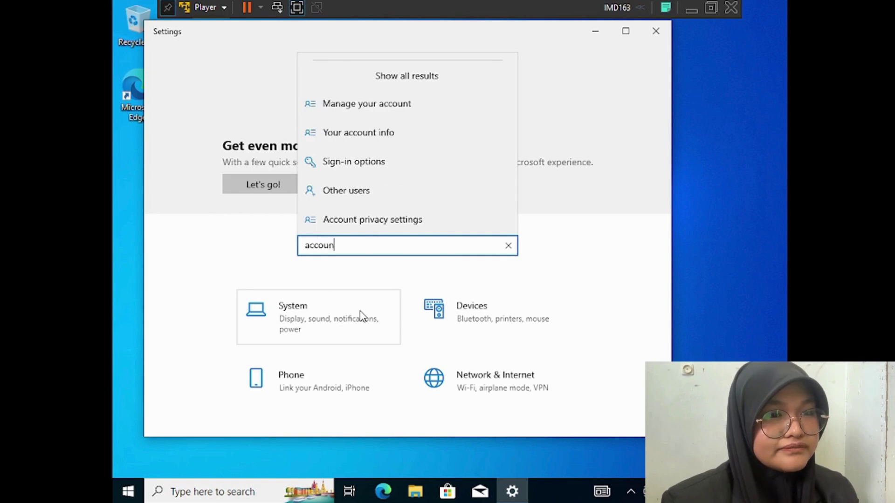
left_click(390, 127)
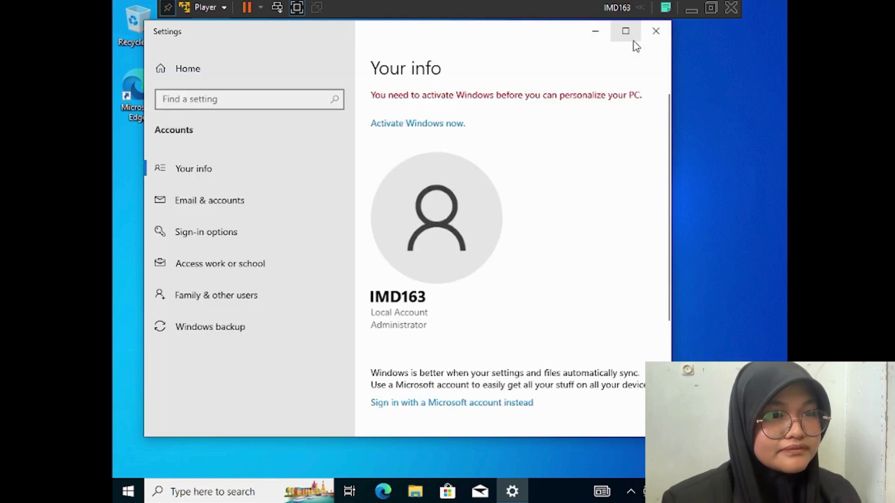
left_click(625, 31)
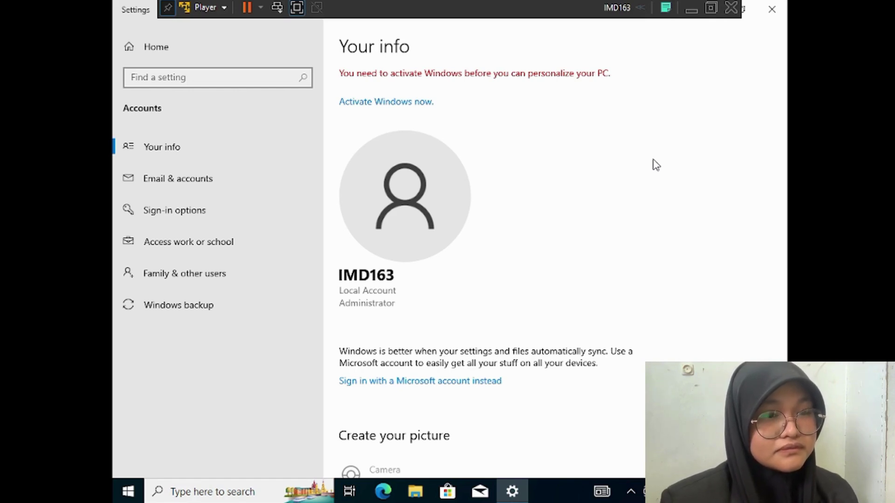
Under Family & other users, choose 'Add someone else to this PC'
left_click(227, 282)
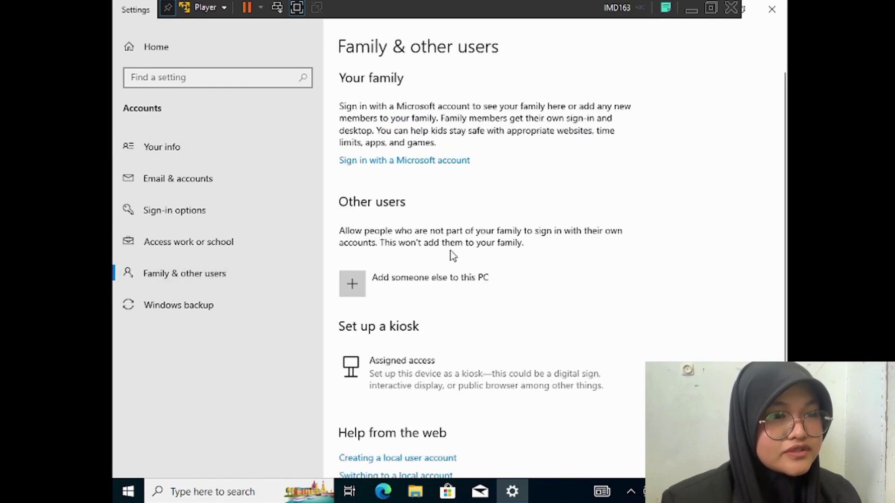
scroll(526, 324, "down", 2)
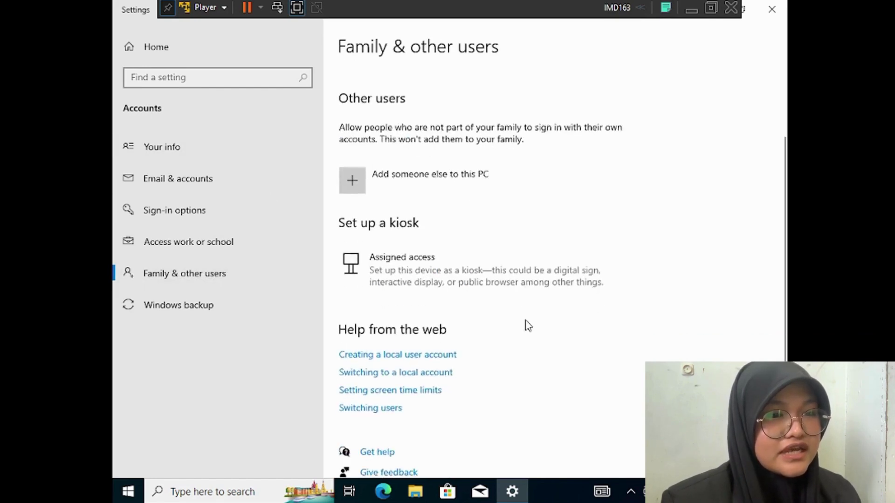
scroll(528, 325, "down", 1)
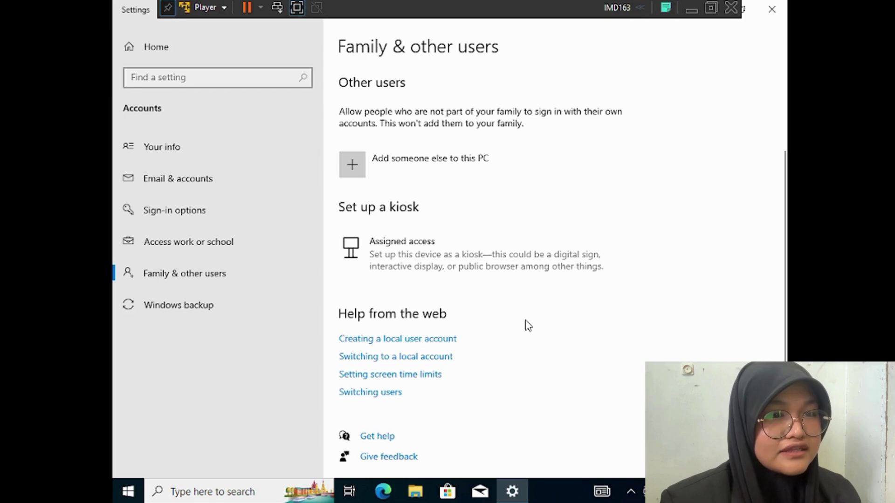
scroll(528, 325, "up", 2)
scroll(528, 325, "up", 1)
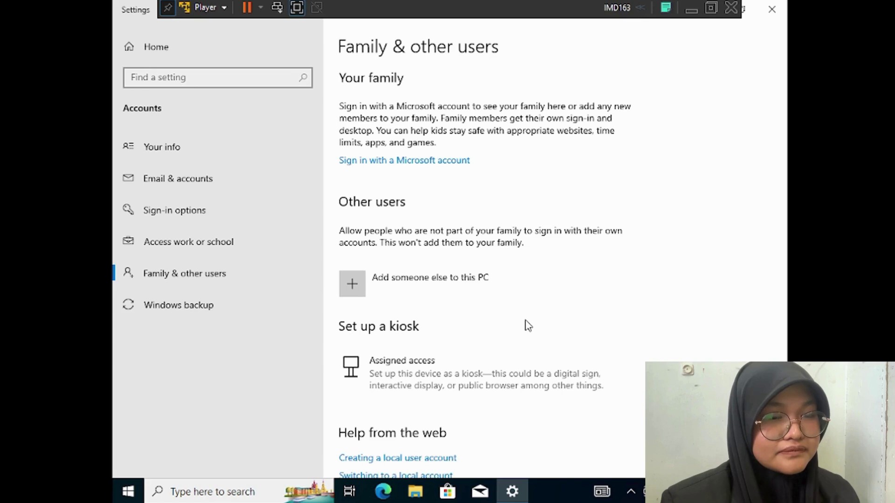
left_click(356, 293)
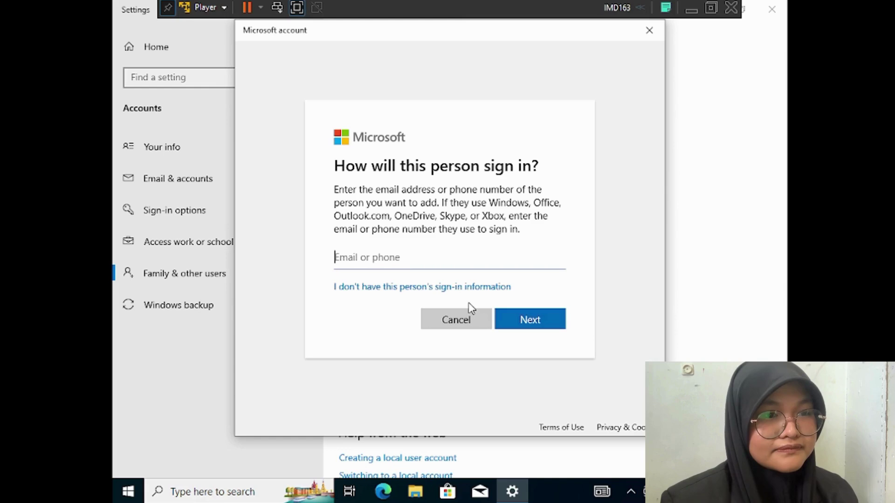
Skip the sign-in information and choose to add a user without a Microsoft account
left_click(374, 288)
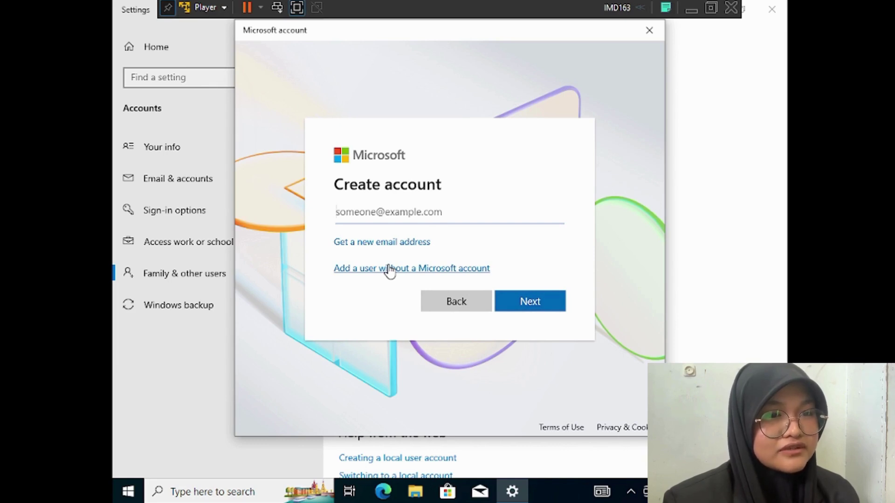
left_click(390, 270)
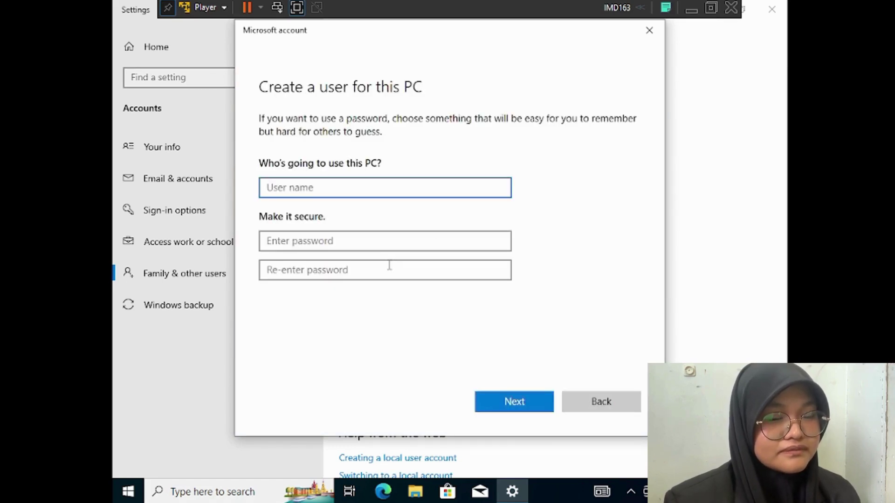
Enter the user name Seha, then type and confirm the account password
type("S")
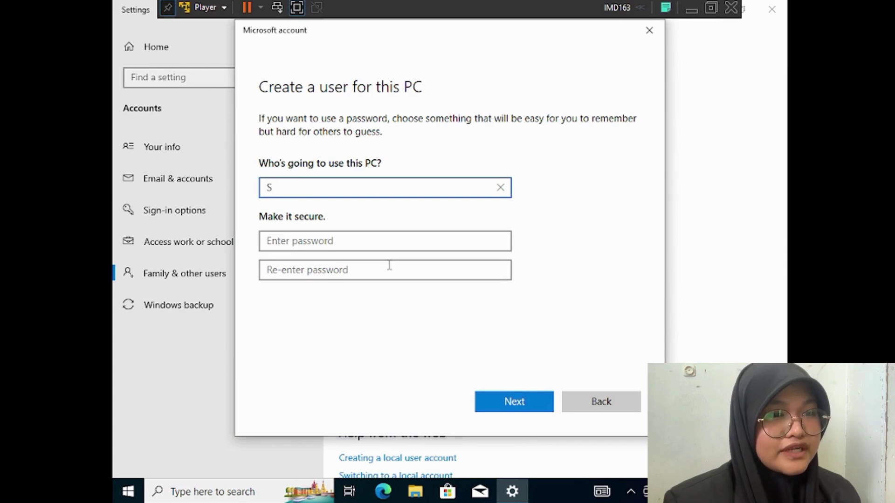
type("heha")
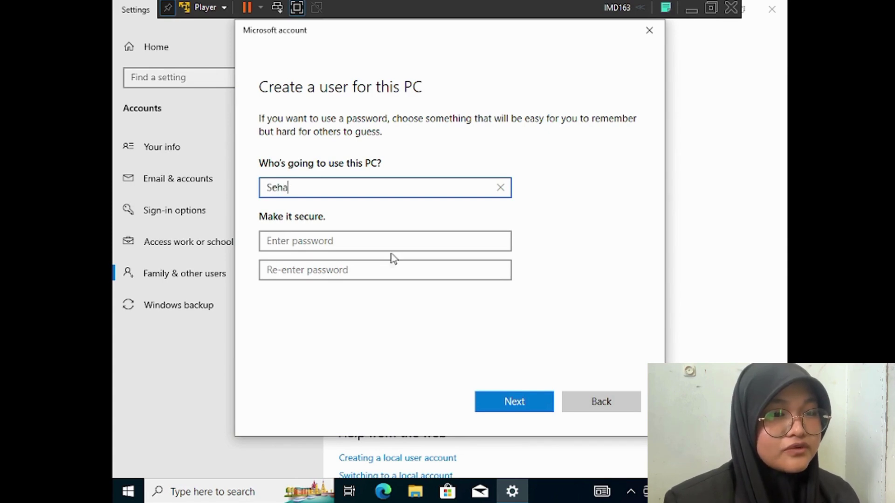
left_click(394, 243)
type("123")
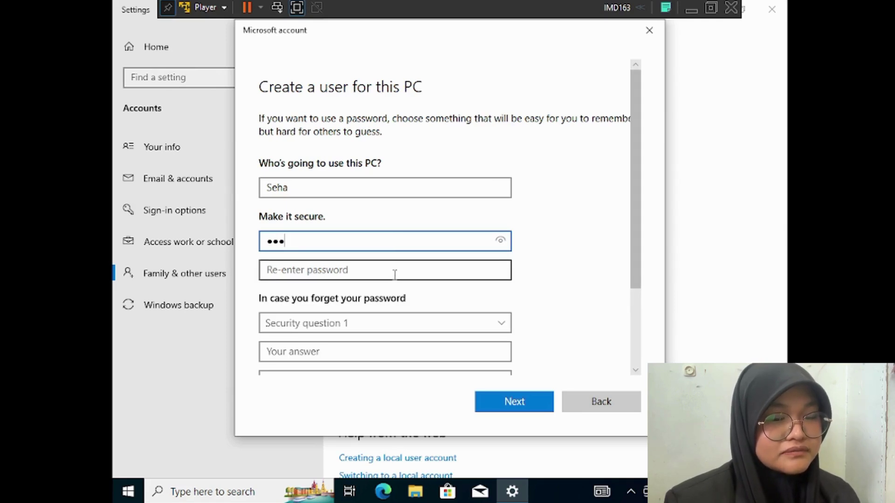
type("45")
key("BackSpace")
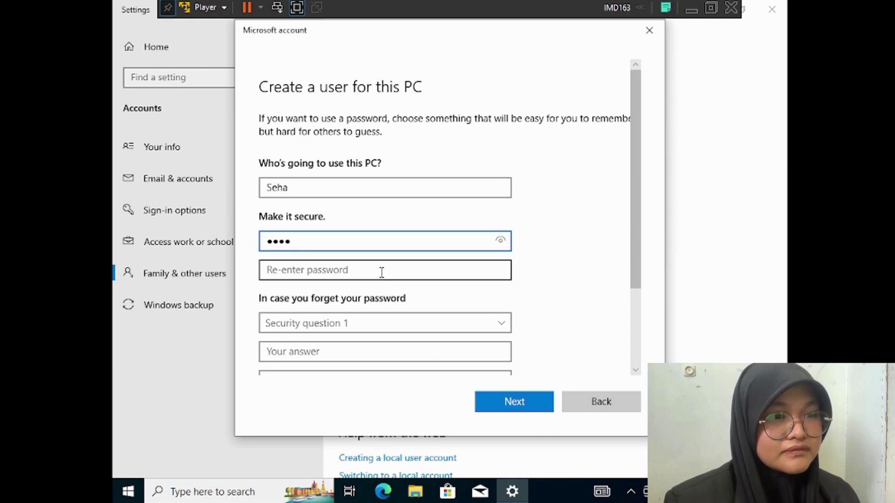
left_click(382, 272)
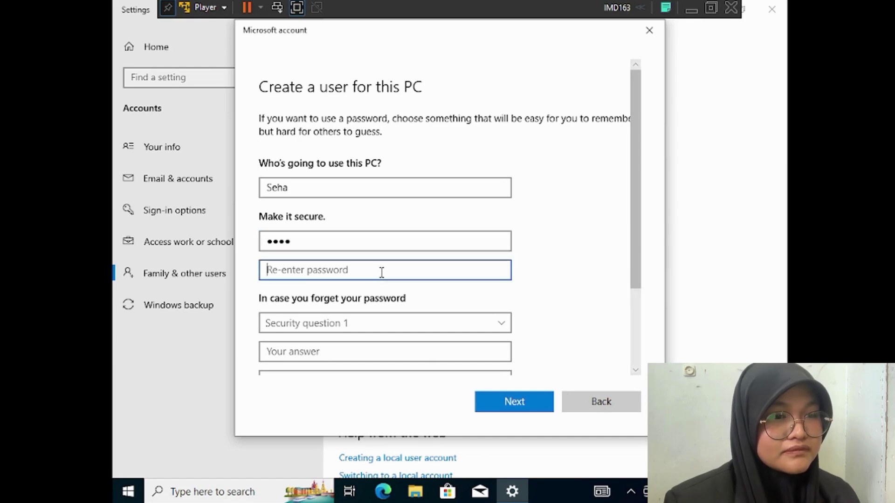
left_click(388, 239)
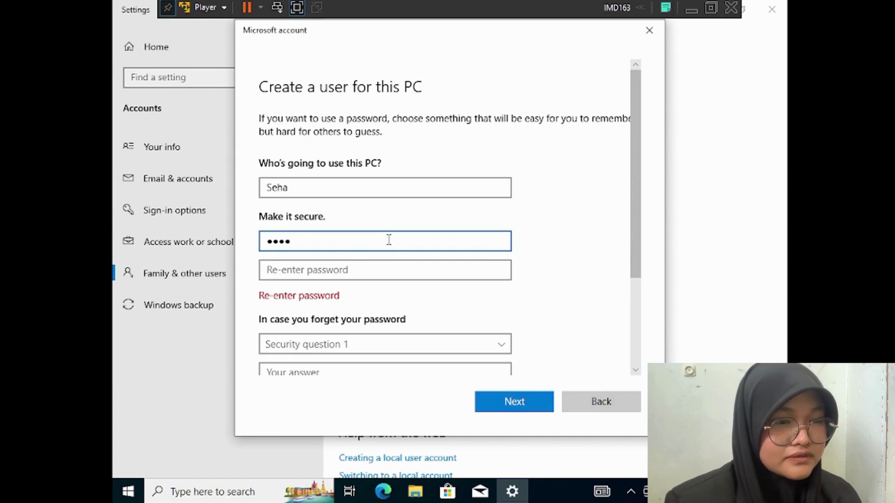
left_click(374, 270)
type("•••")
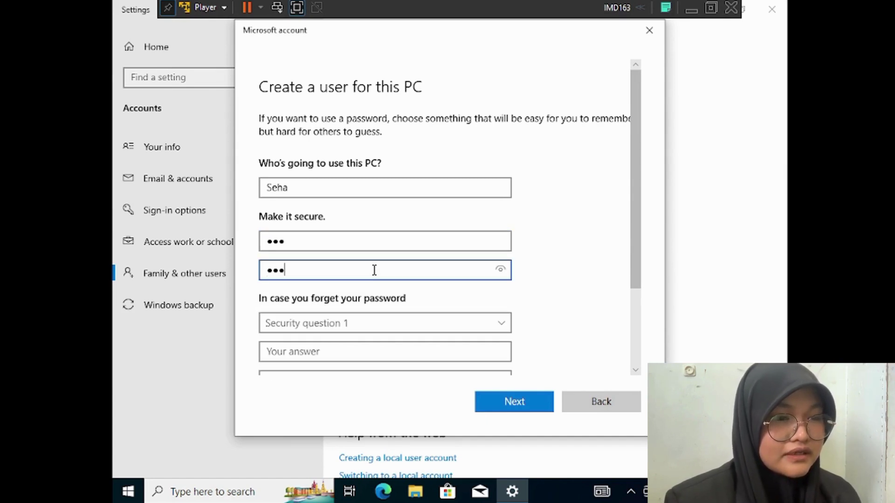
Pick the first pet's name security question, submit the new account, and close Settings
left_click(378, 324)
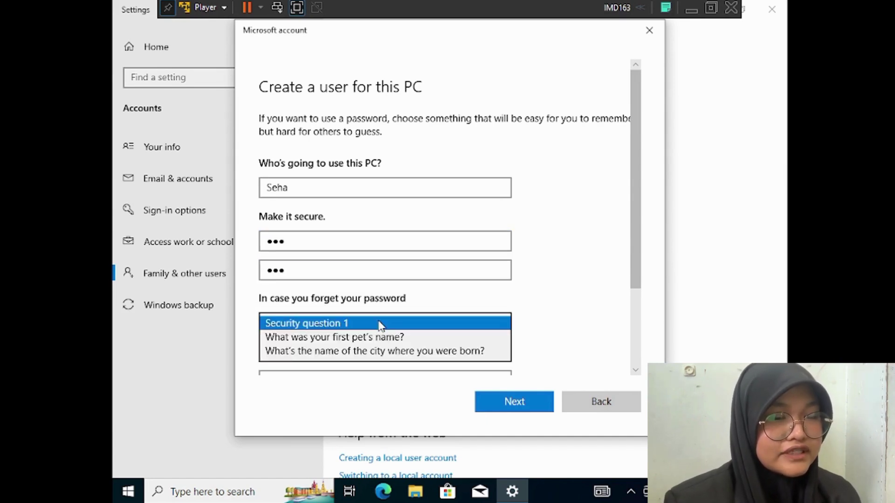
left_click(379, 339)
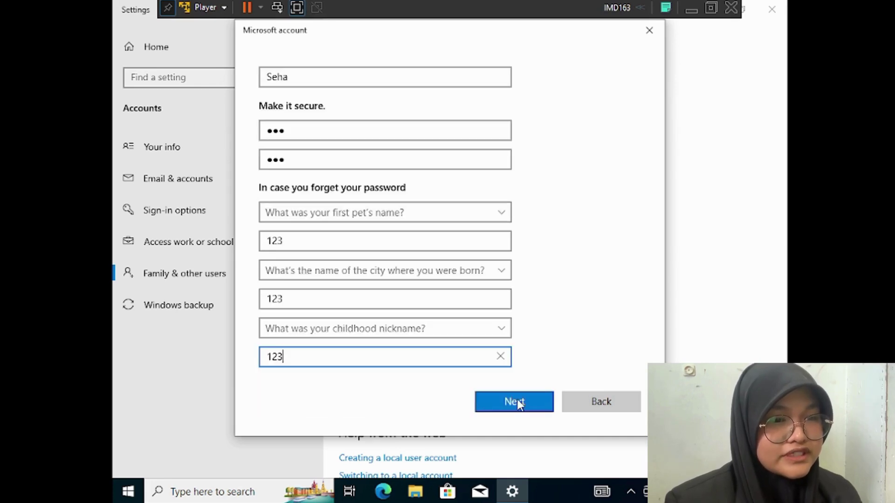
left_click(518, 400)
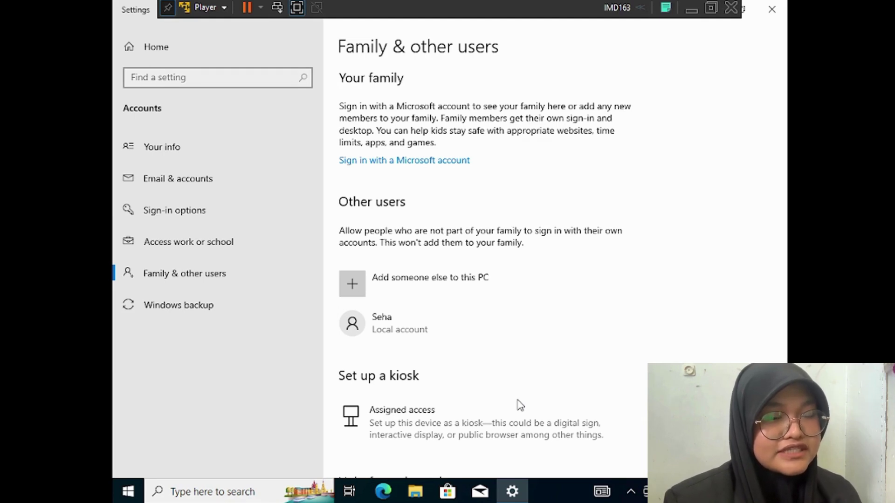
key("alt+F4")
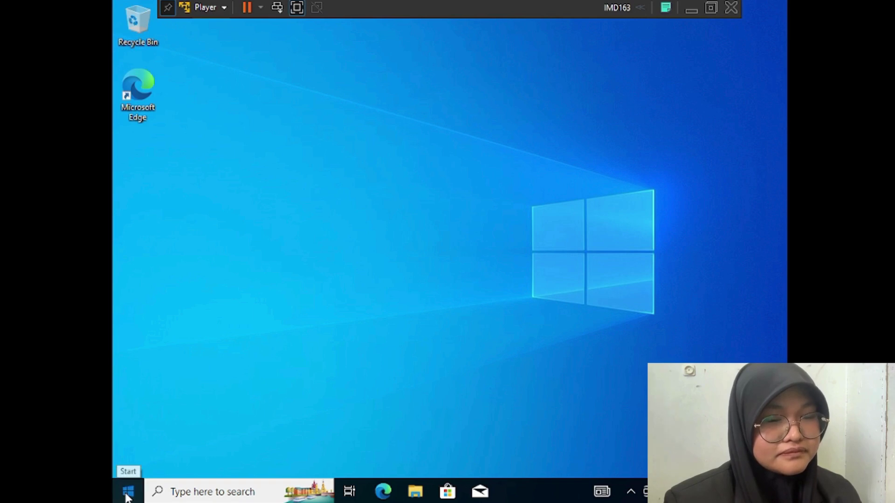
Review pending updates under Settings > Update & Security, then close Settings
left_click(127, 496)
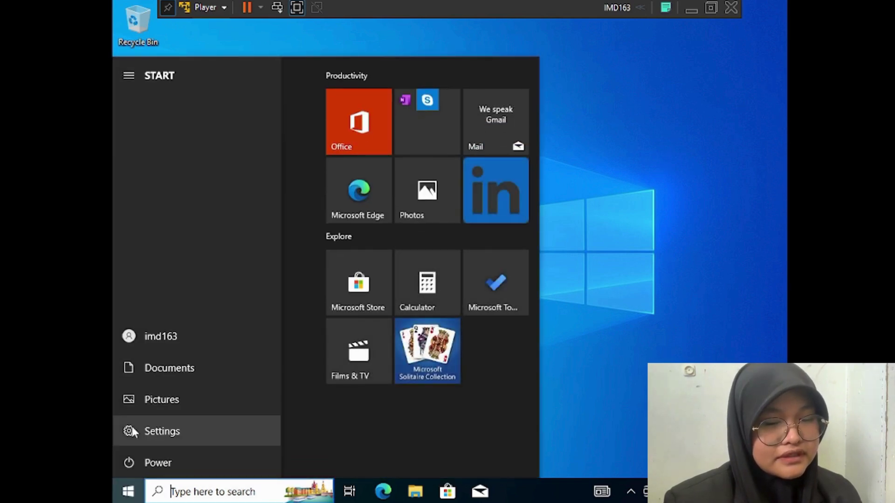
left_click(132, 429)
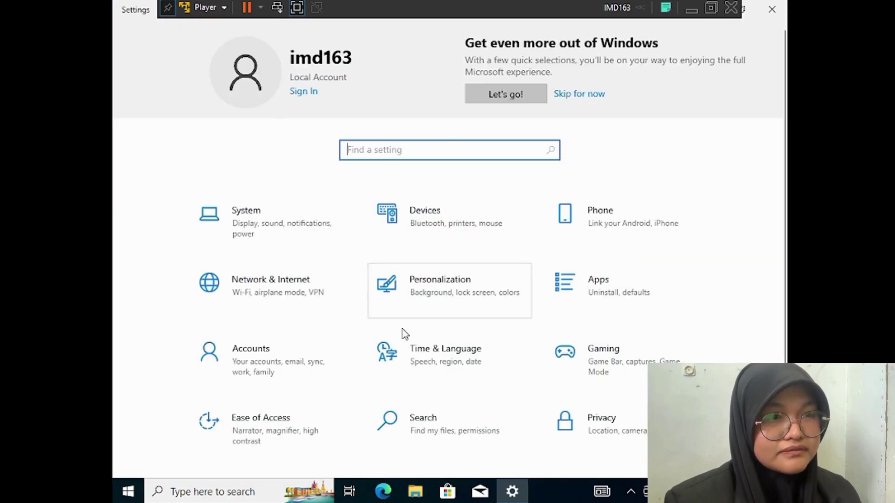
scroll(555, 394, "down", 2)
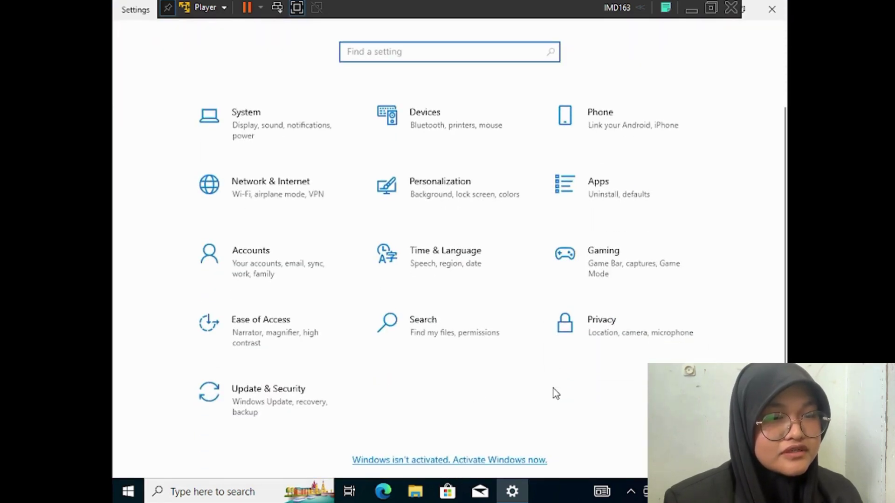
left_click(265, 404)
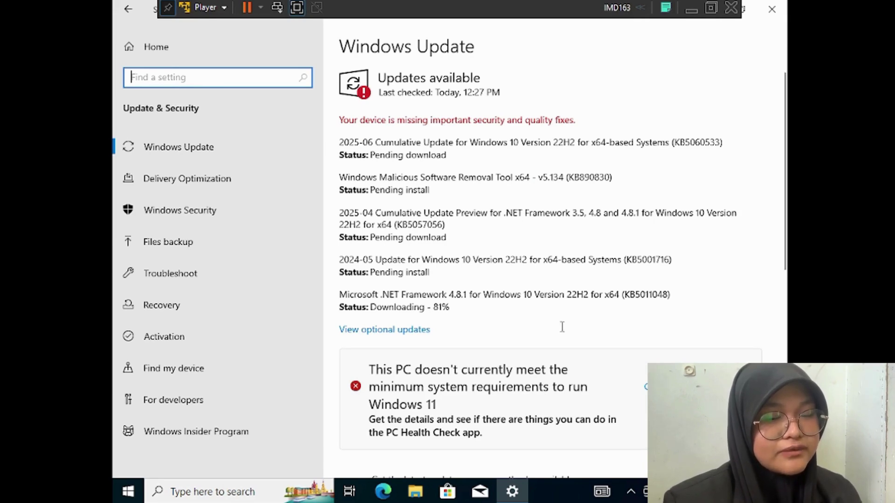
left_click(775, 7)
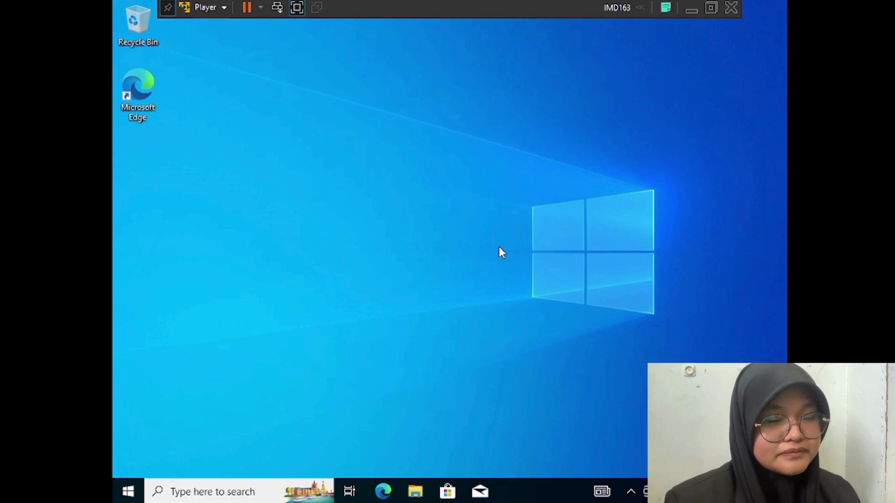
Open the Documents folder's properties from This PC in File Explorer
left_click(414, 491)
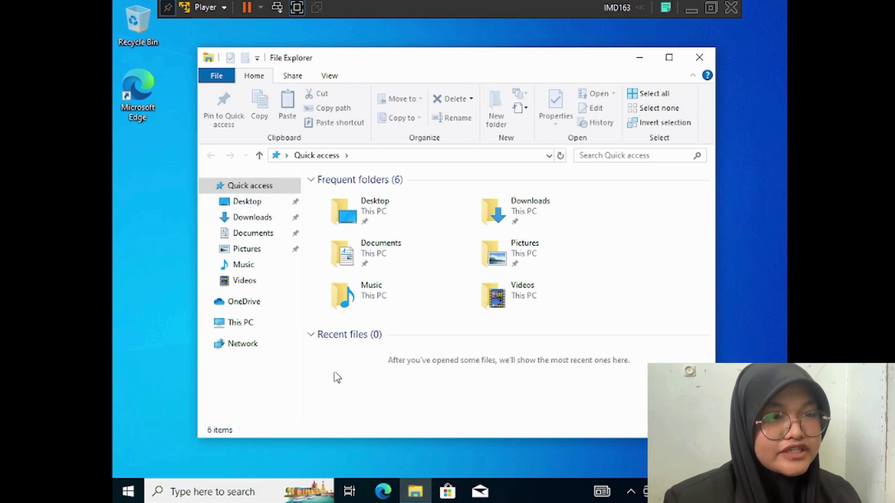
left_click(278, 328)
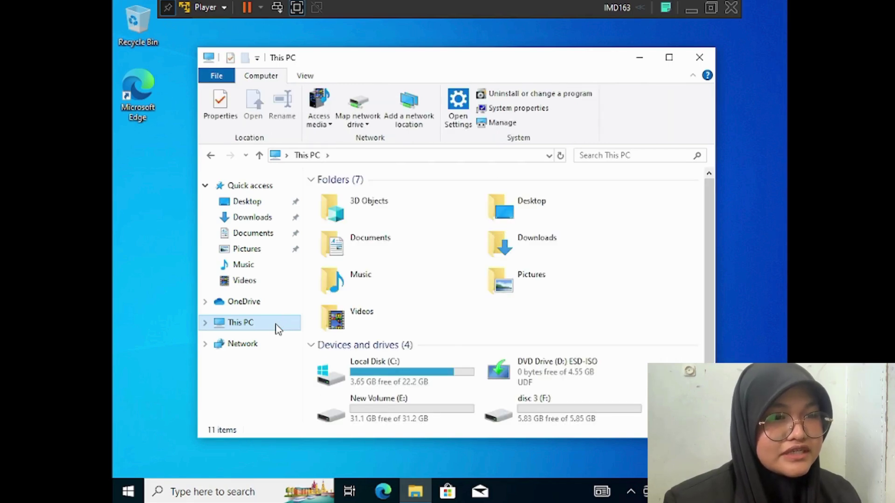
left_click(410, 244)
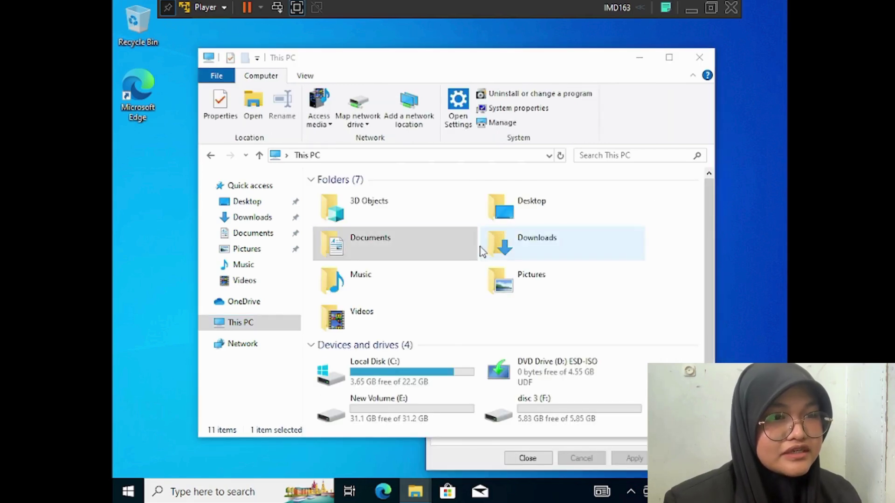
right_click(448, 254)
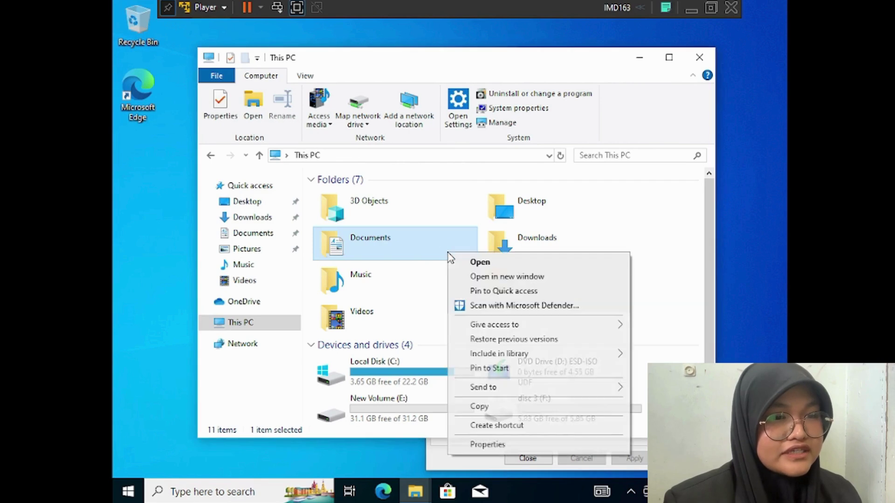
left_click(485, 444)
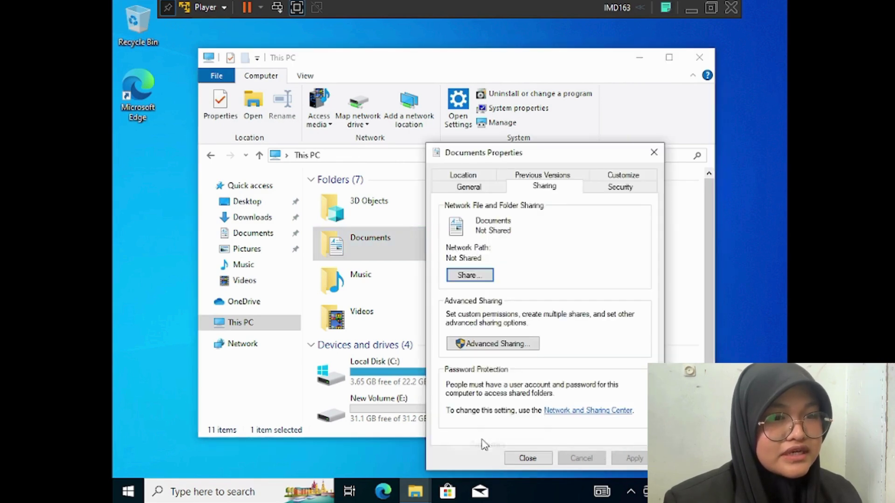
Share Documents through Advanced Sharing with Everyone Read access, then close all dialogs and File Explorer
left_click(508, 344)
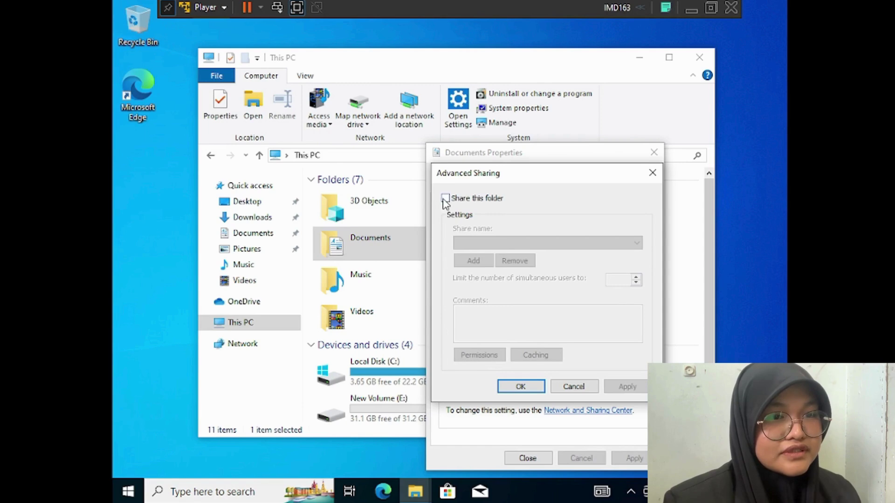
left_click(445, 198)
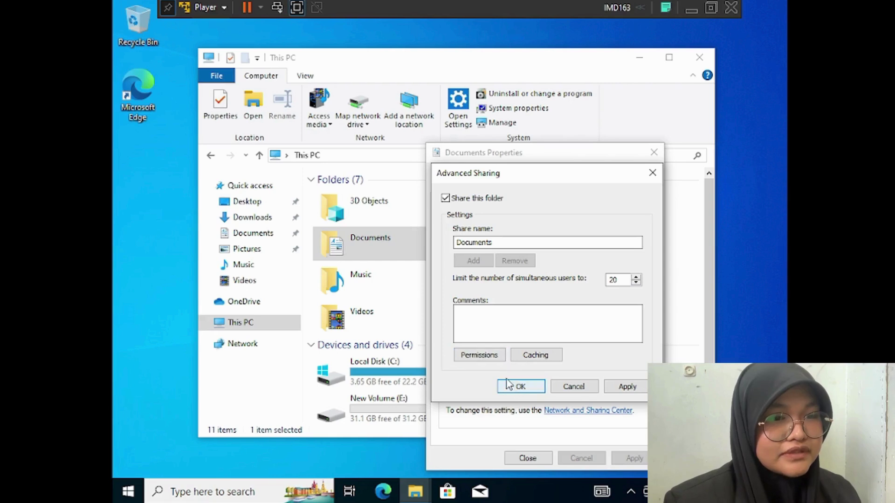
left_click(493, 356)
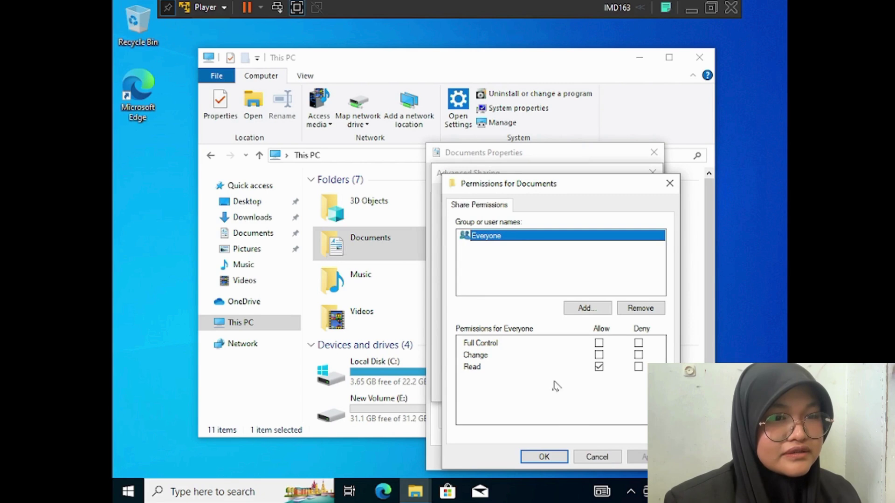
left_click(541, 459)
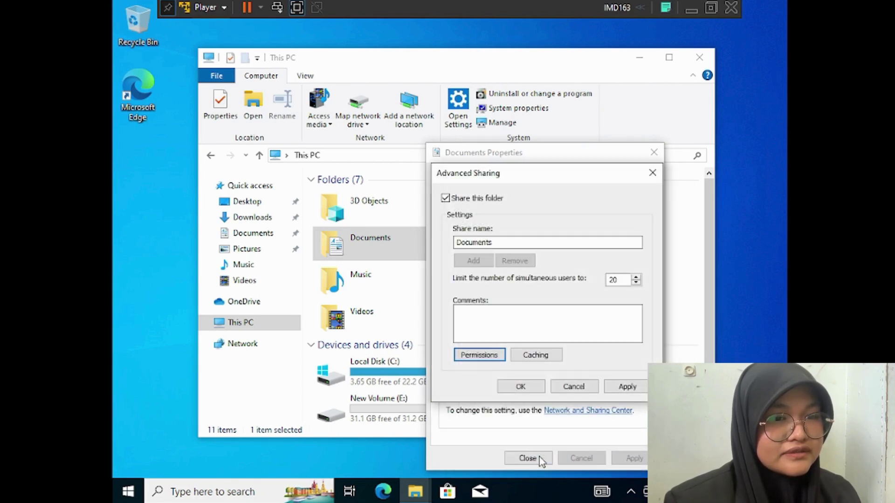
left_click(528, 393)
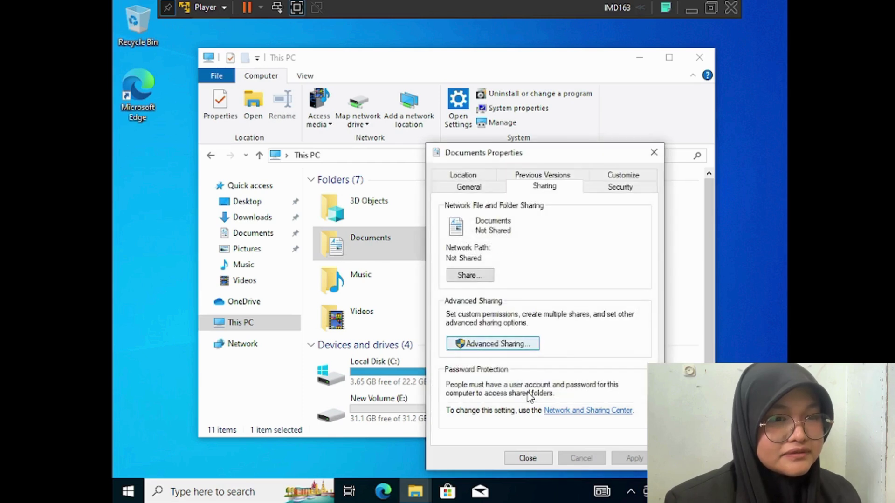
left_click(528, 458)
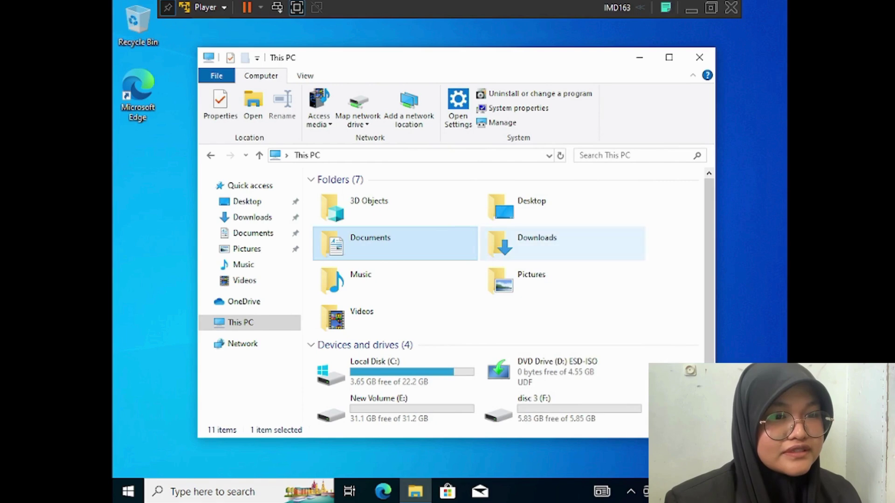
left_click(709, 60)
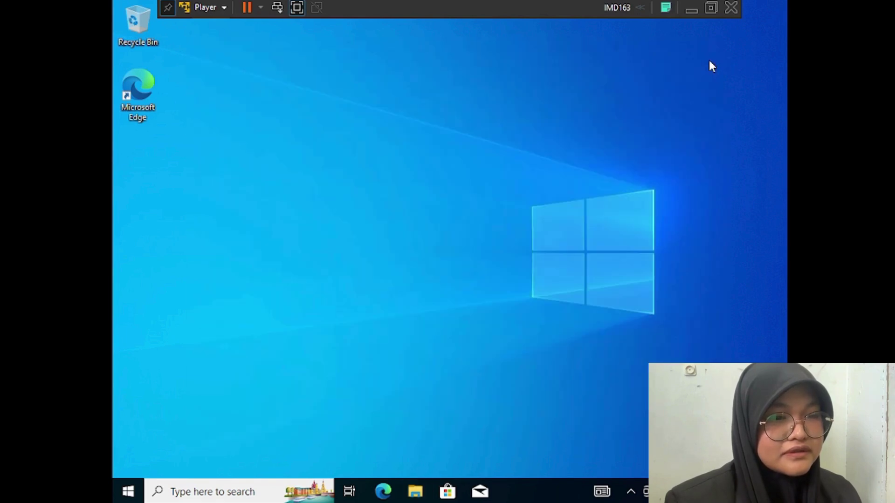
left_click(201, 497)
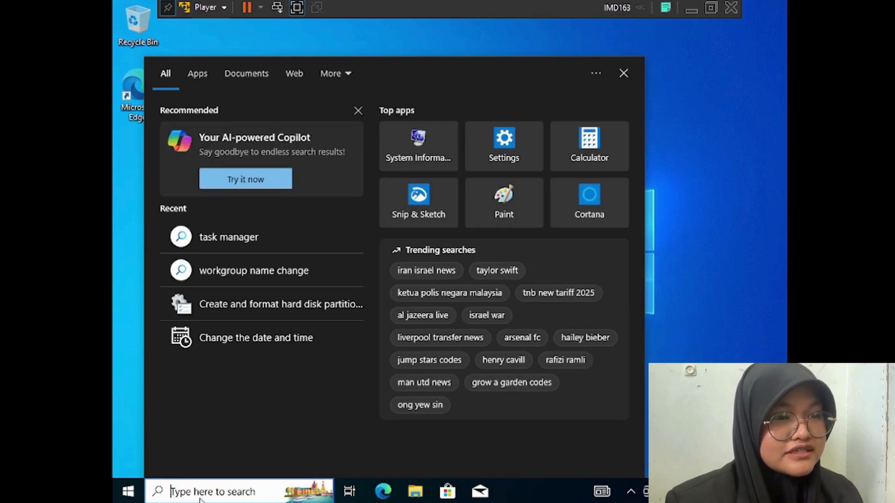
type("tas")
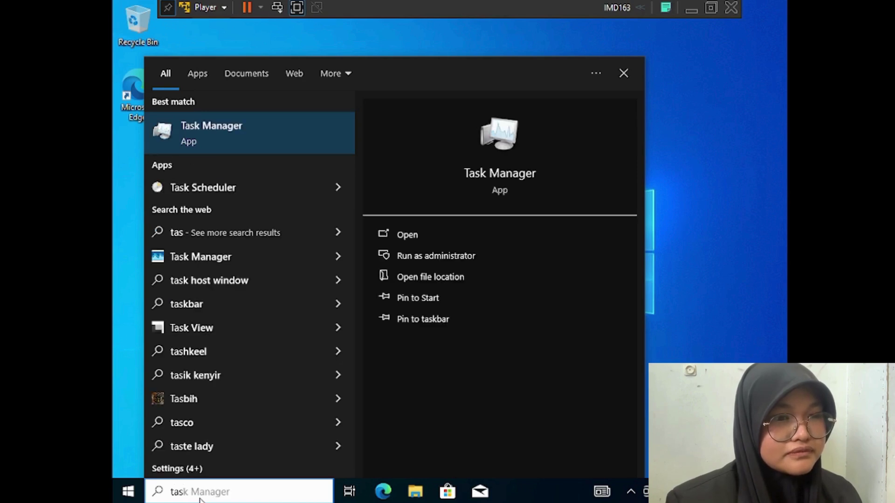
left_click(236, 145)
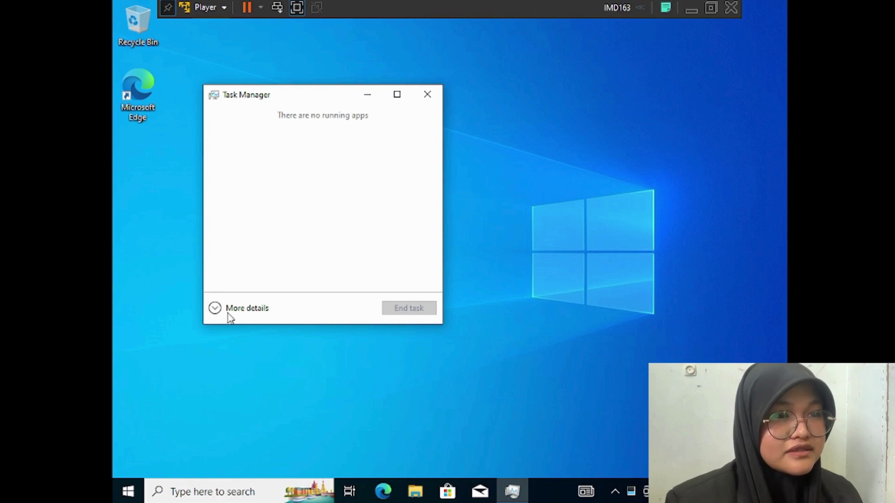
left_click(229, 311)
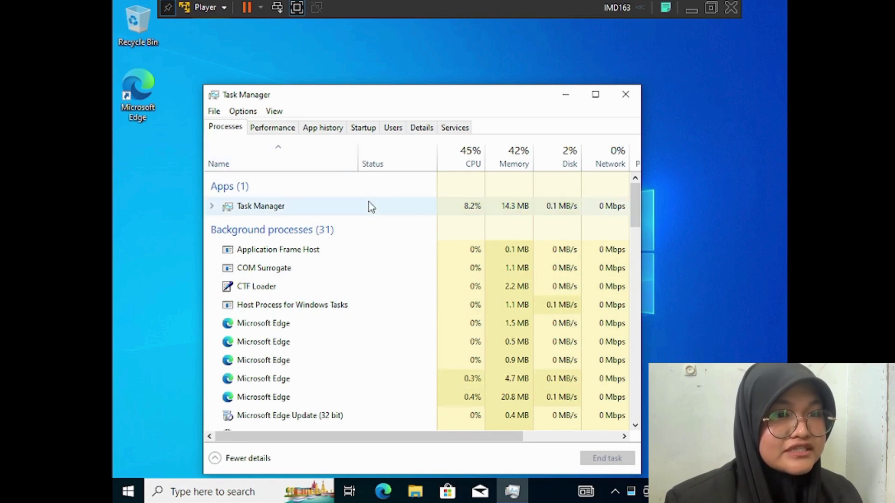
scroll(432, 256, "down", 2)
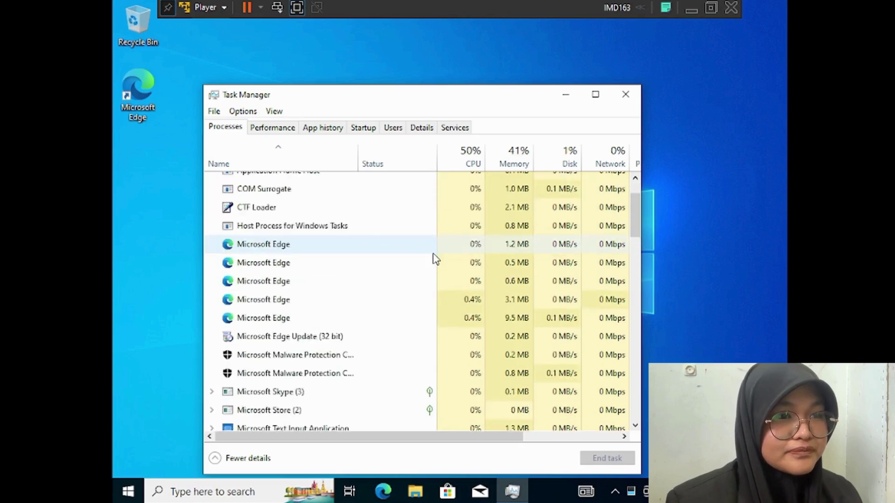
scroll(432, 256, "up", 2)
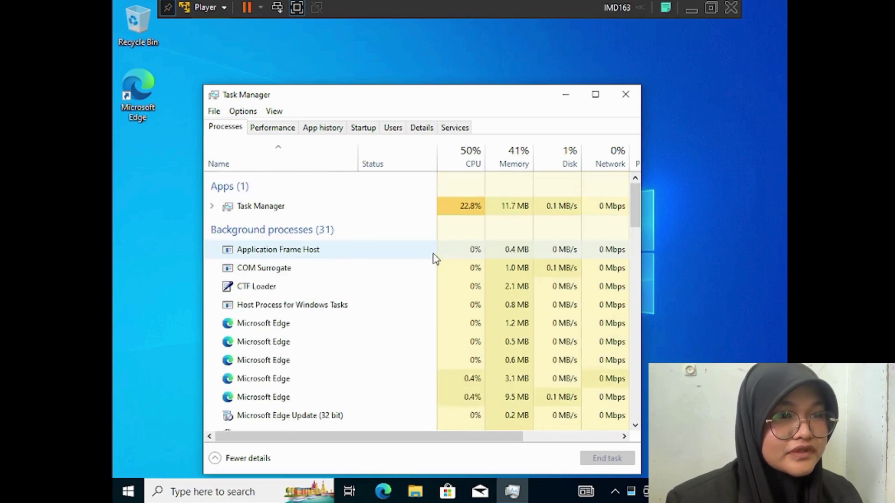
left_click(274, 129)
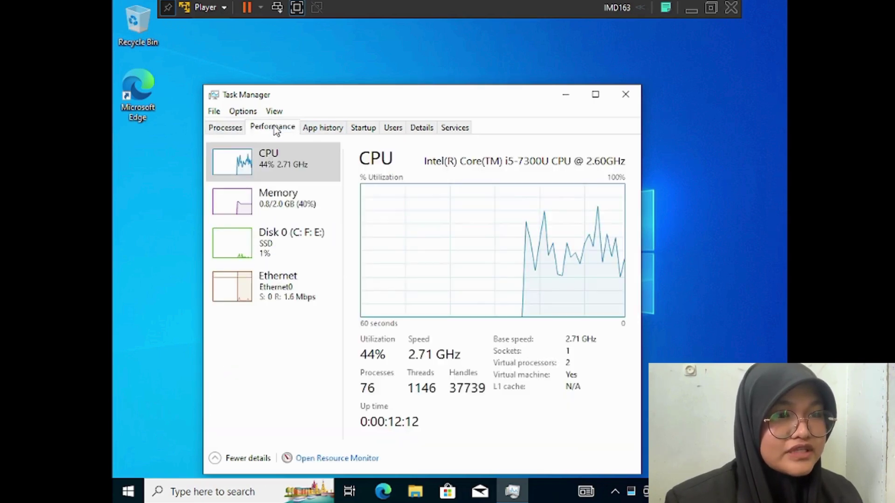
left_click(319, 130)
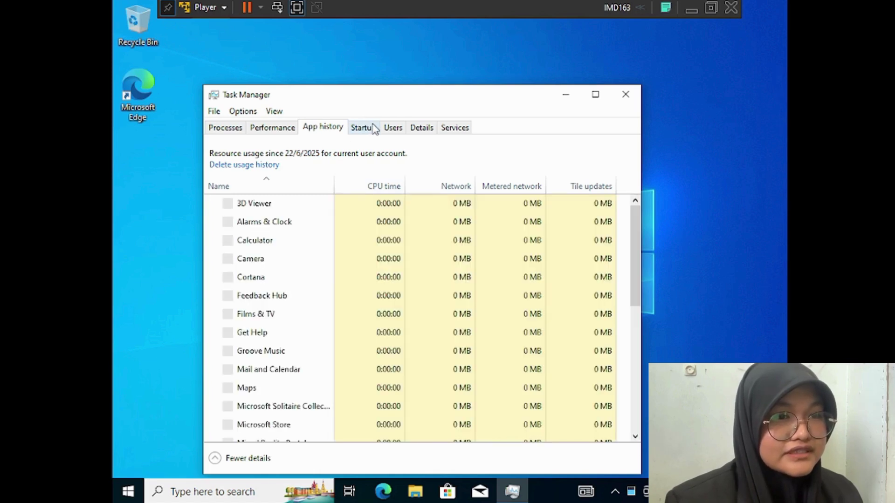
left_click(373, 129)
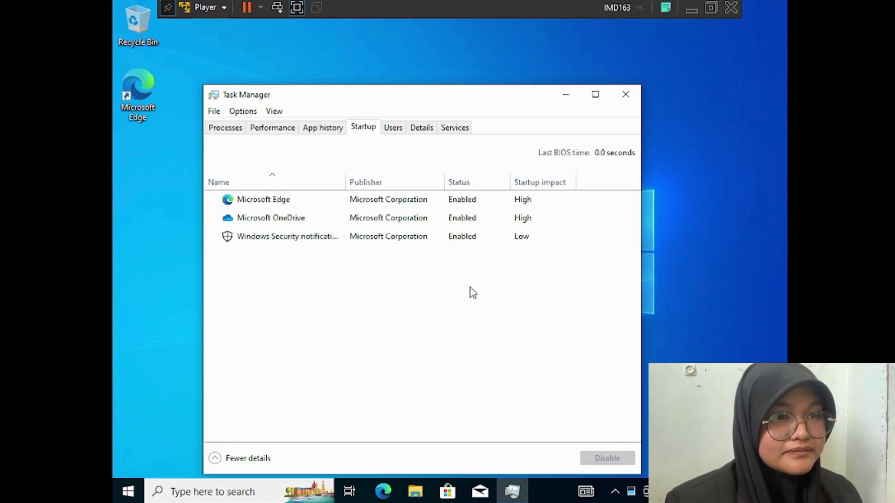
left_click(400, 131)
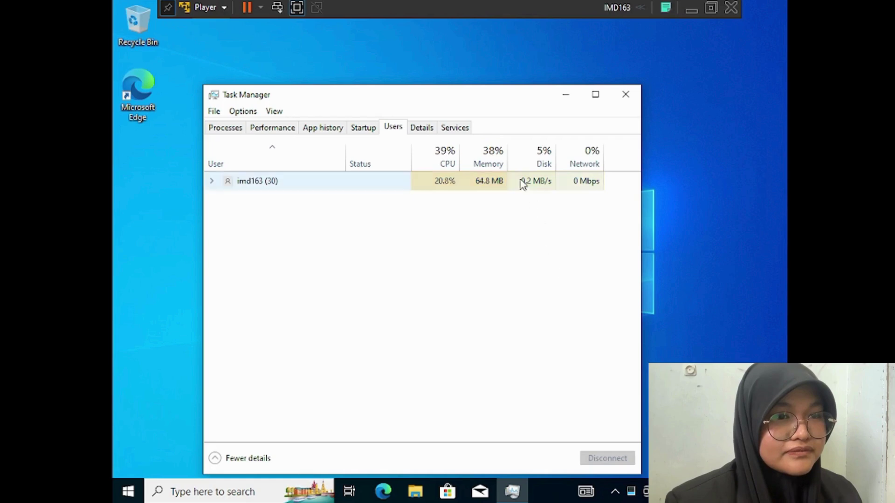
left_click(433, 133)
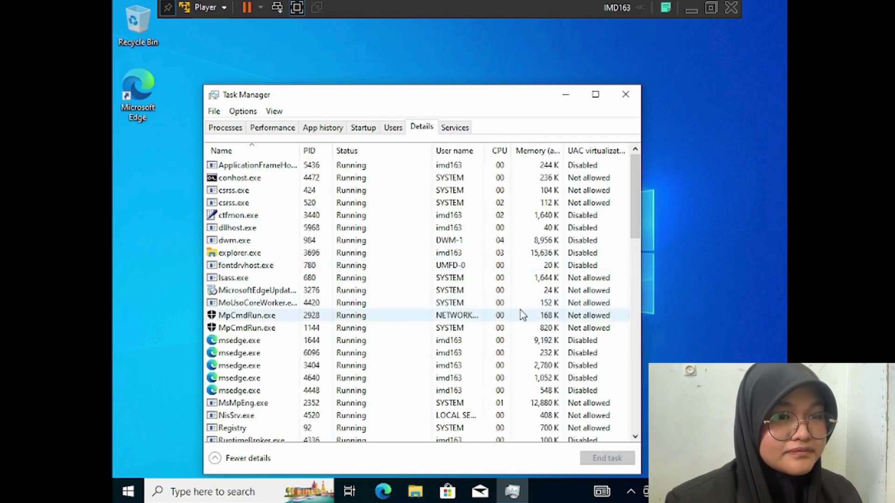
left_click(466, 134)
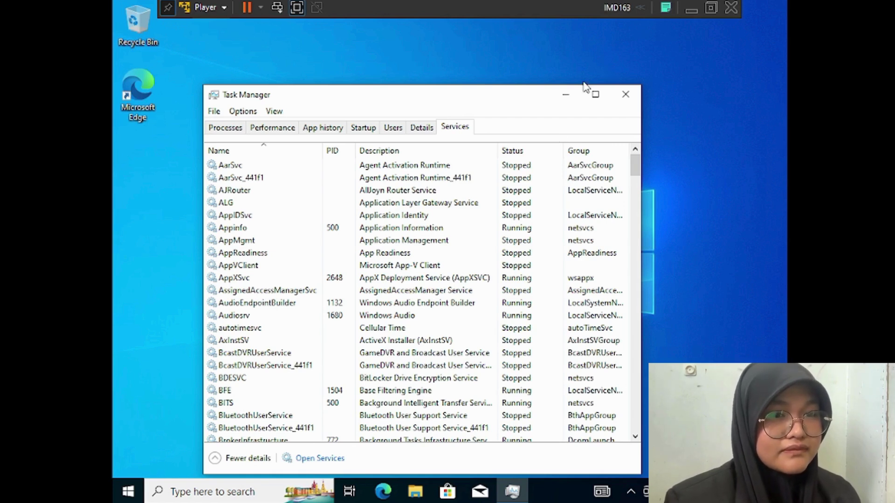
left_click(627, 95)
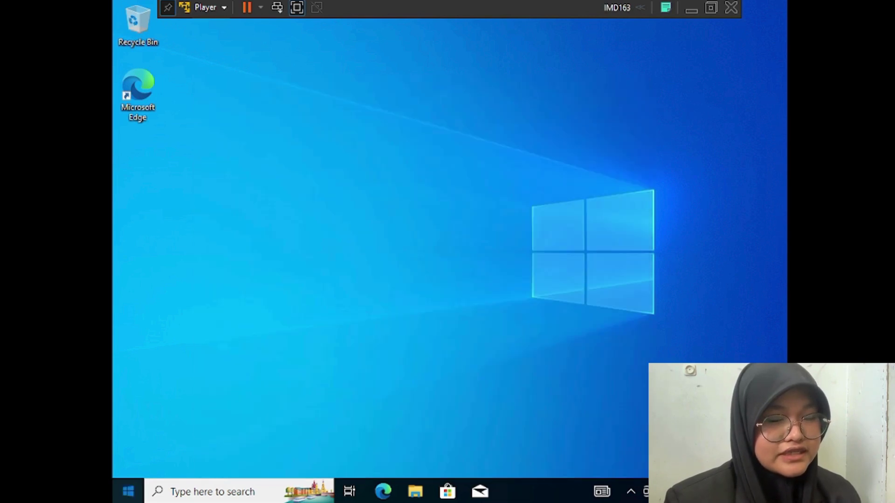
Search Settings for 'about' to open the About your PC page
key("super")
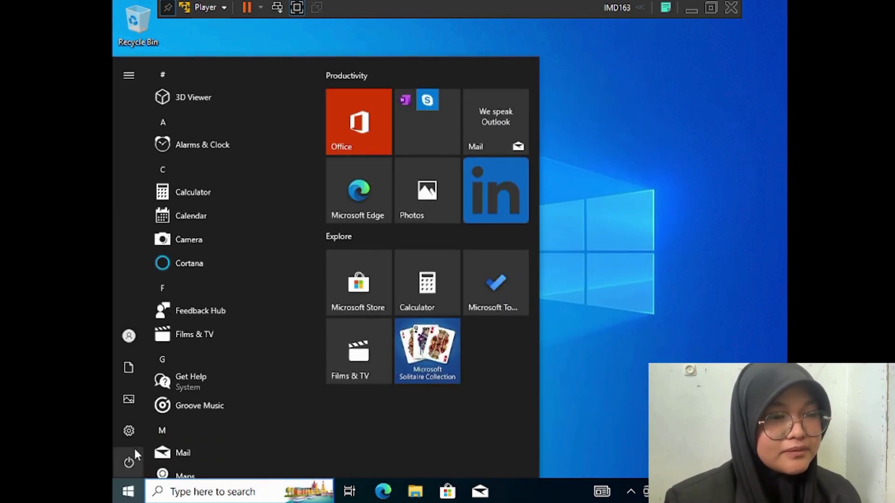
mouse_move(134, 434)
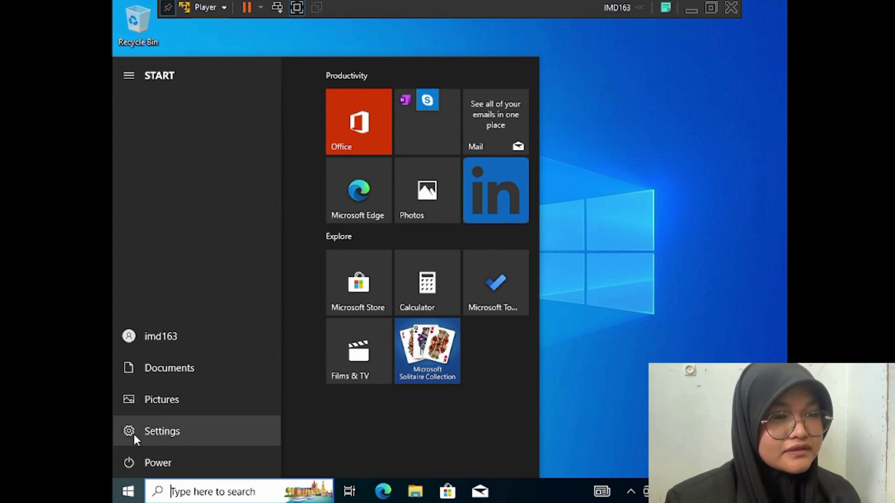
left_click(133, 434)
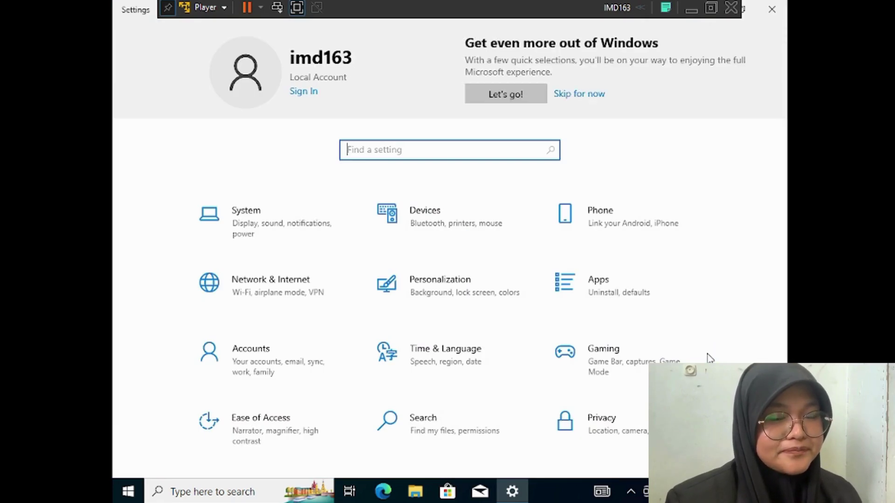
type("about")
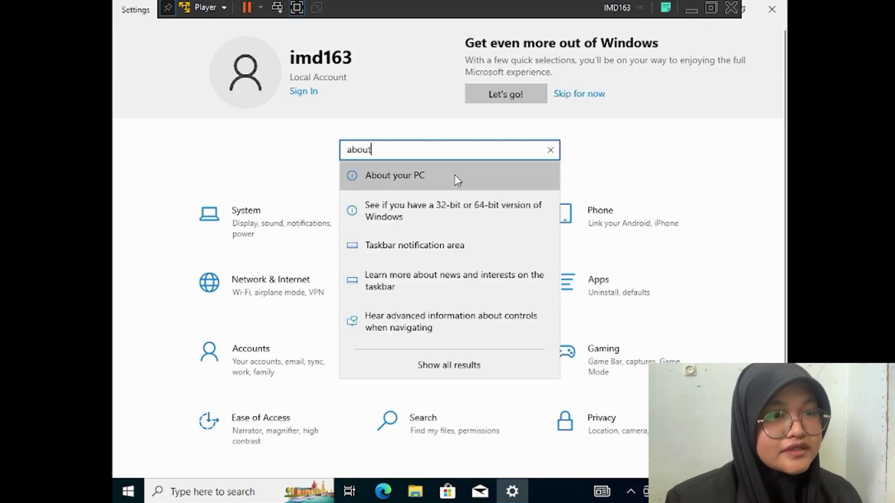
left_click(456, 180)
Rename the PC to Seha, choose Restart later, and close Settings
scroll(390, 239, "down", 3)
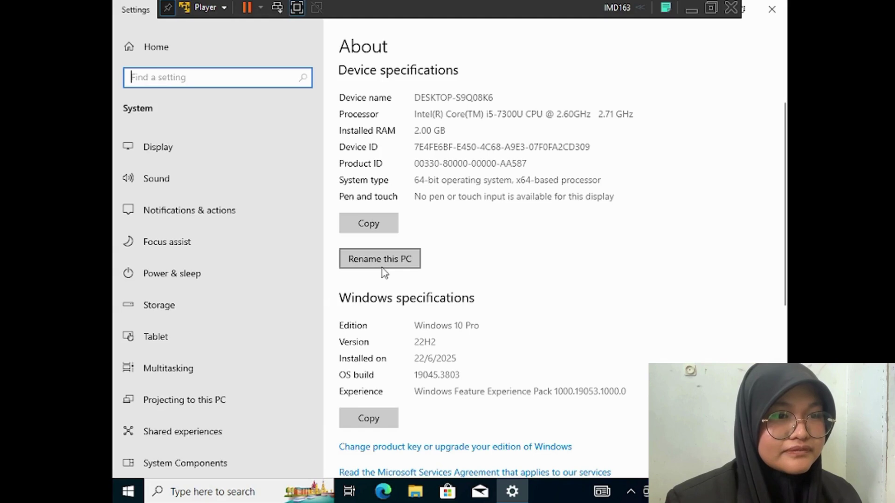
left_click(382, 269)
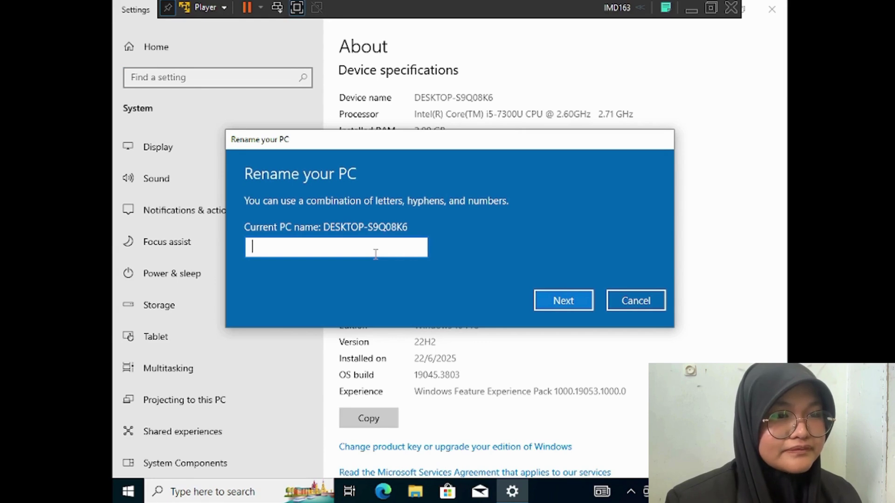
type("Seha")
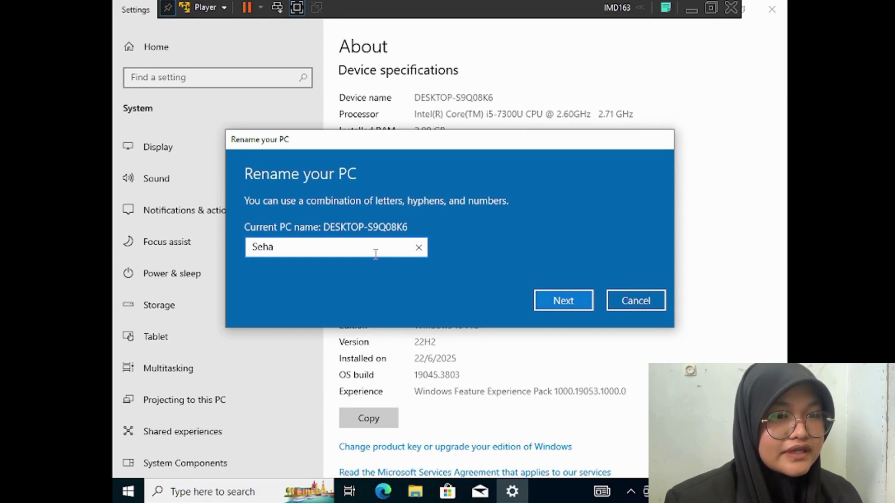
left_click(553, 301)
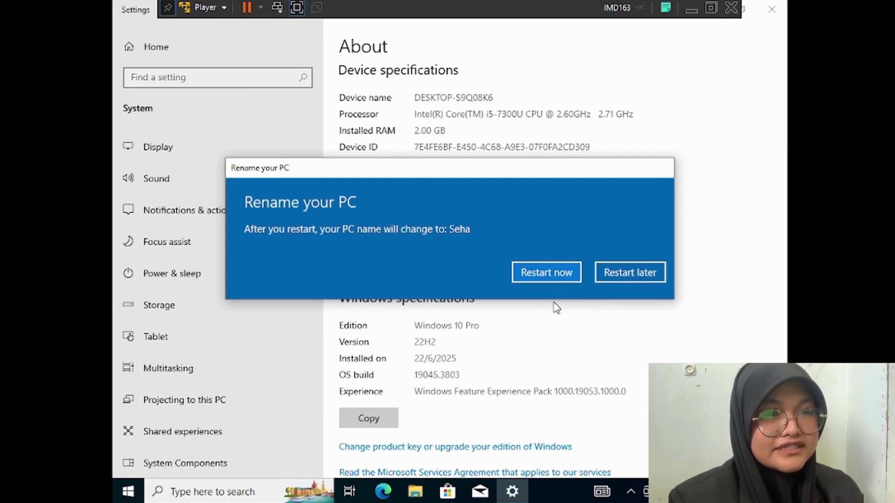
left_click(630, 273)
left_click(772, 9)
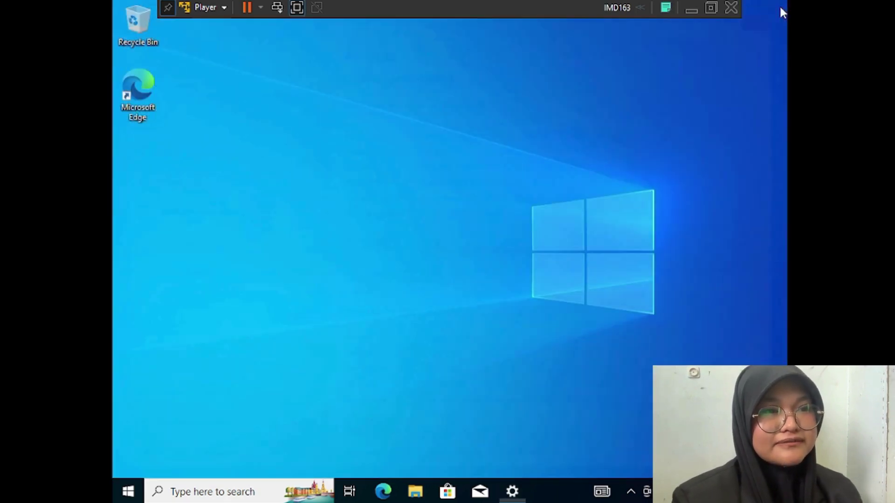